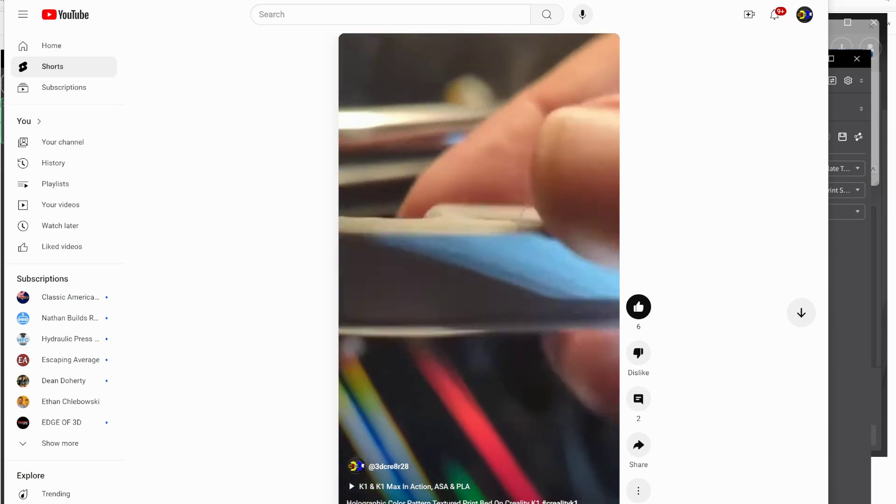
Switch from the YouTube Short to the Creality Print 5 keyshelf preview showing 7h16m26s
{"action": "key", "text": "alt+Tab"}
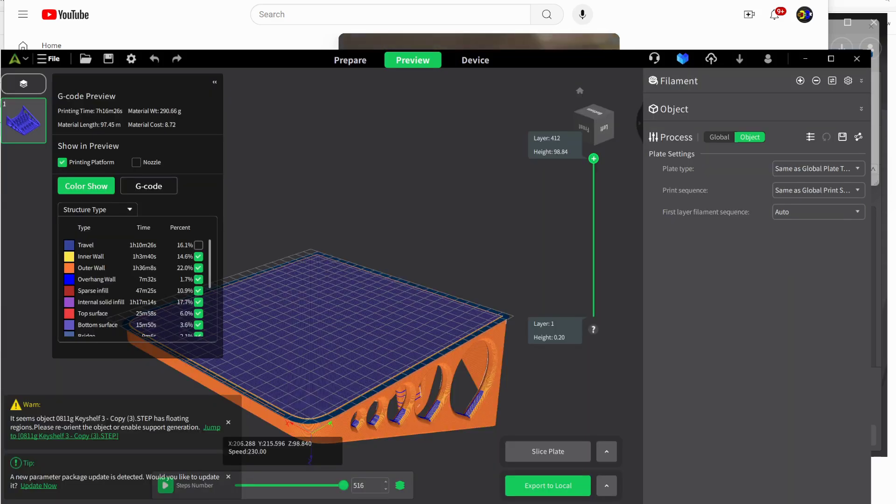
Return to the YouTube Z-offset tutorial paused at 1:16 on Gcode offset(Z) -0.05
{"action": "key", "text": "alt+Tab"}
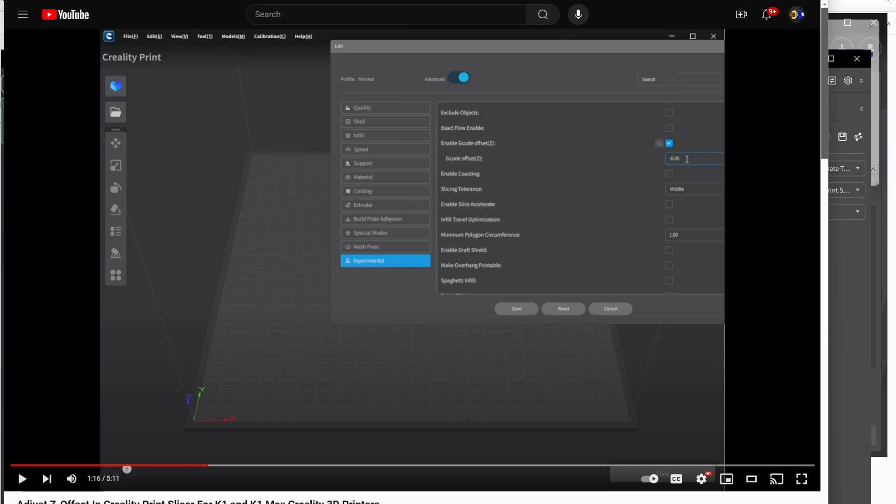
Switch back to the Creality Print 5 keyshelf G-code preview
{"action": "key", "text": "alt+Tab"}
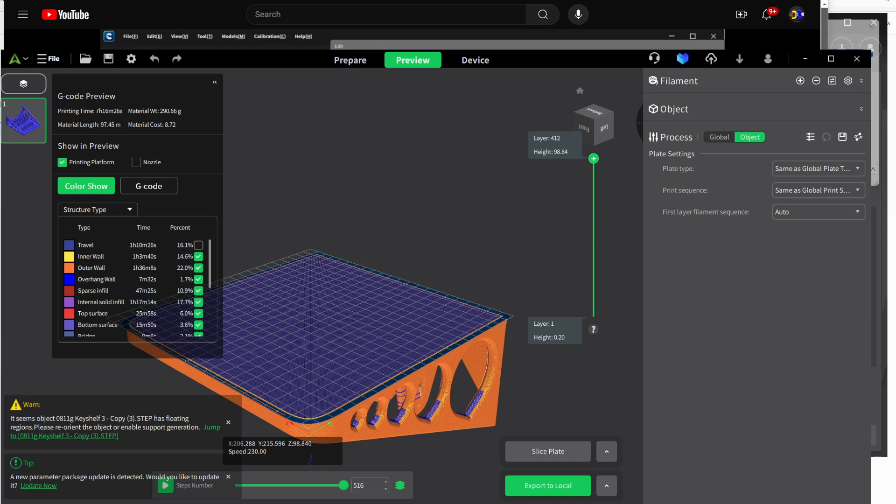
Switch to the Creality Print 4 window previewing the sliced cube (0h16m13s, 4.29 g)
{"action": "key", "text": "alt+Tab"}
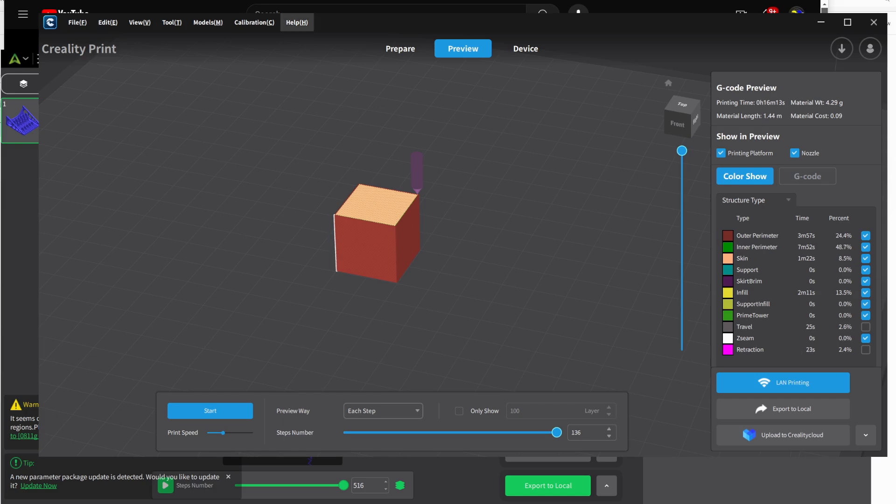
{"action": "left_click", "coordinate": [297, 23]}
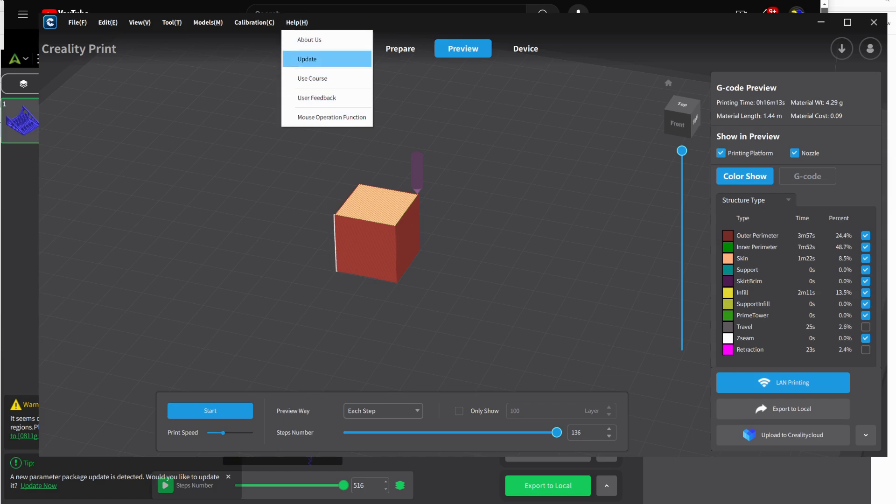
{"action": "left_click", "coordinate": [310, 39]}
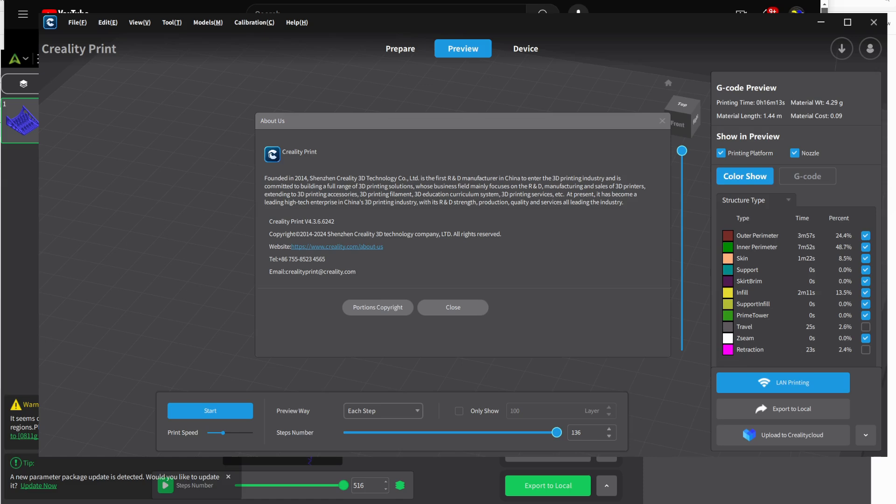
{"action": "left_click", "coordinate": [453, 307]}
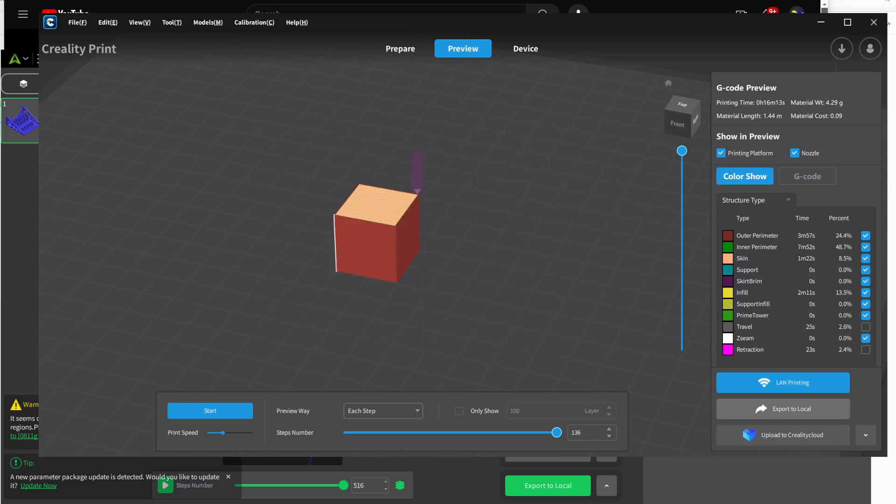
Export the cube G-code to Gcode Archives with a 0820 prefix, replacing the existing file
{"action": "left_click", "coordinate": [793, 409]}
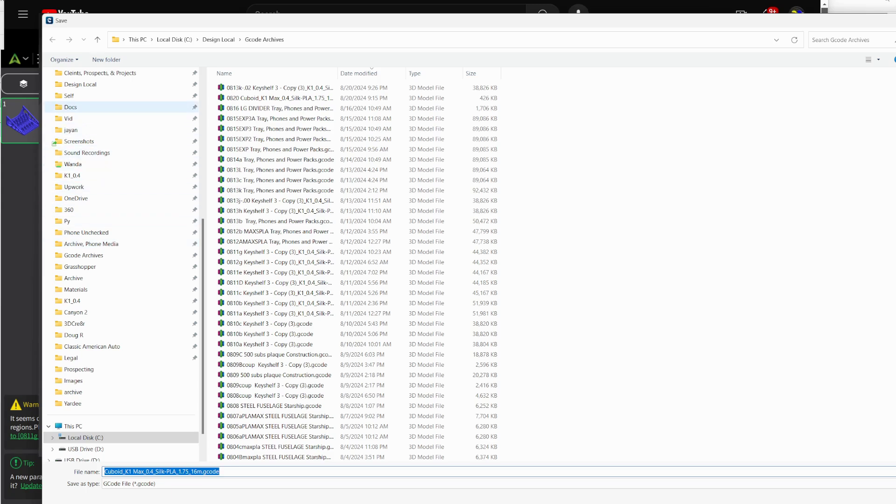
{"action": "left_click", "coordinate": [84, 255]}
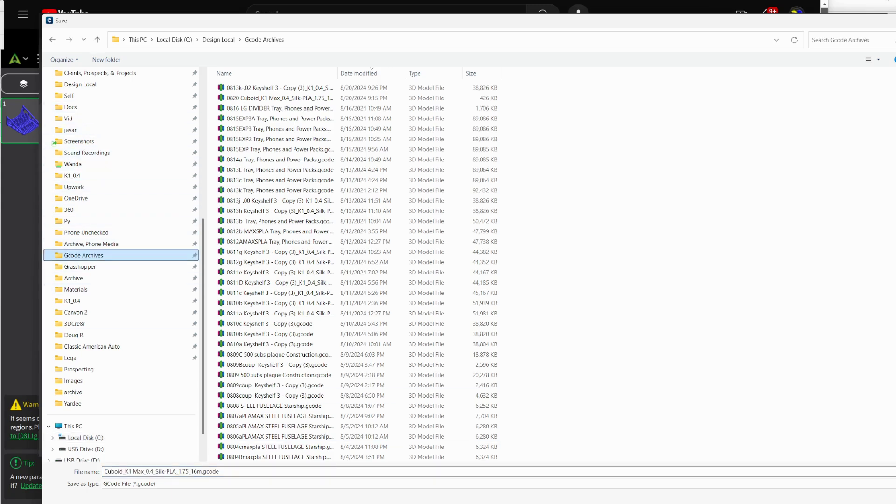
{"action": "mouse_move", "coordinate": [105, 472]}
{"action": "left_mouse_down"}
{"action": "mouse_move", "coordinate": [221, 472]}
{"action": "mouse_move", "coordinate": [105, 472]}
{"action": "left_mouse_up"}
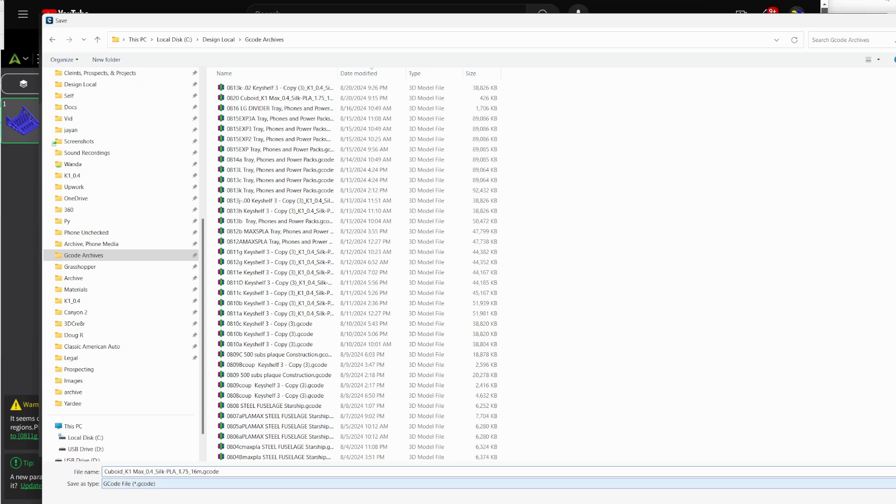
{"action": "scroll", "coordinate": [124, 266], "scroll_direction": "down", "scroll_amount": 1}
{"action": "type", "text": "0820"}
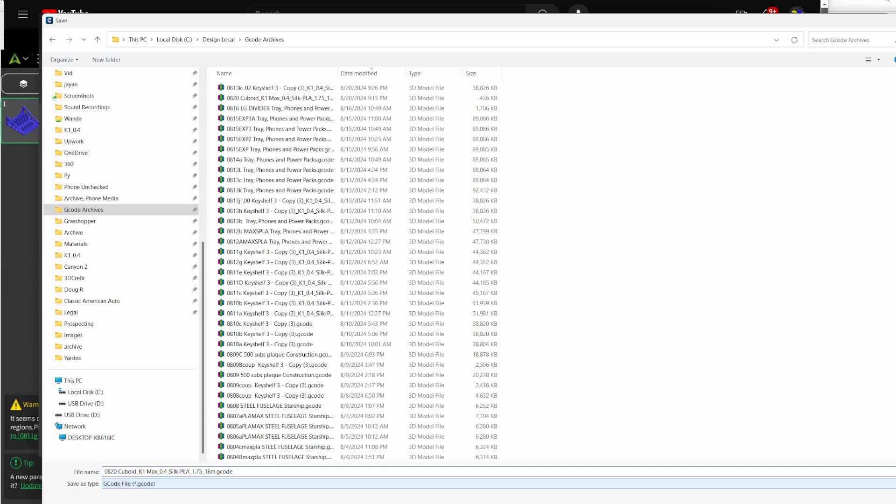
{"action": "key", "text": "Return"}
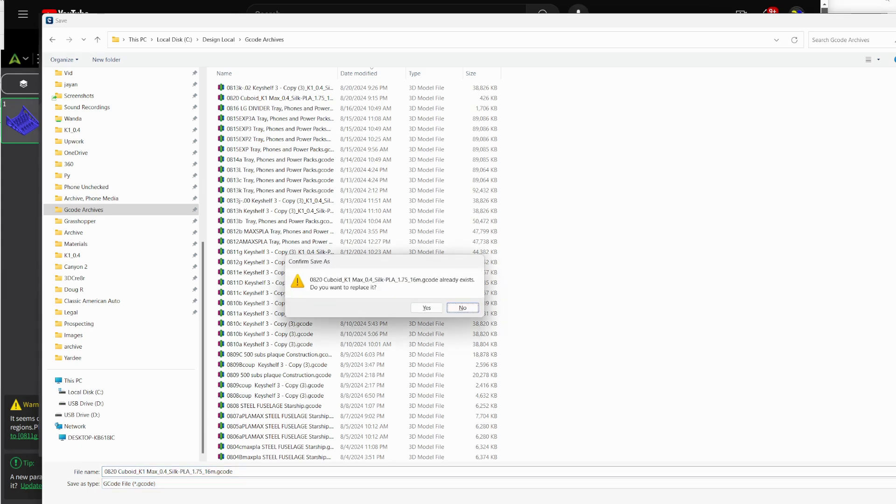
{"action": "key", "text": "Left"}
{"action": "key", "text": "Return"}
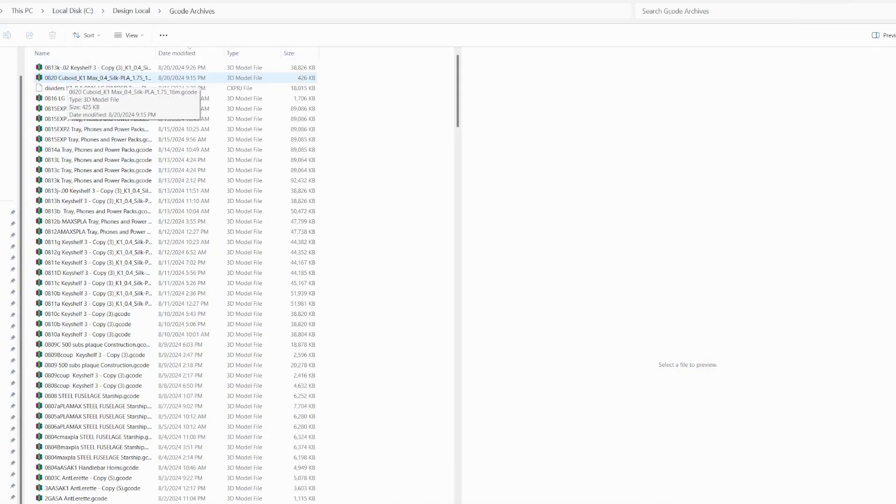
Open and dismiss the 0820 Cuboid file's shortcut menu in File Explorer
{"action": "right_click", "coordinate": [68, 79]}
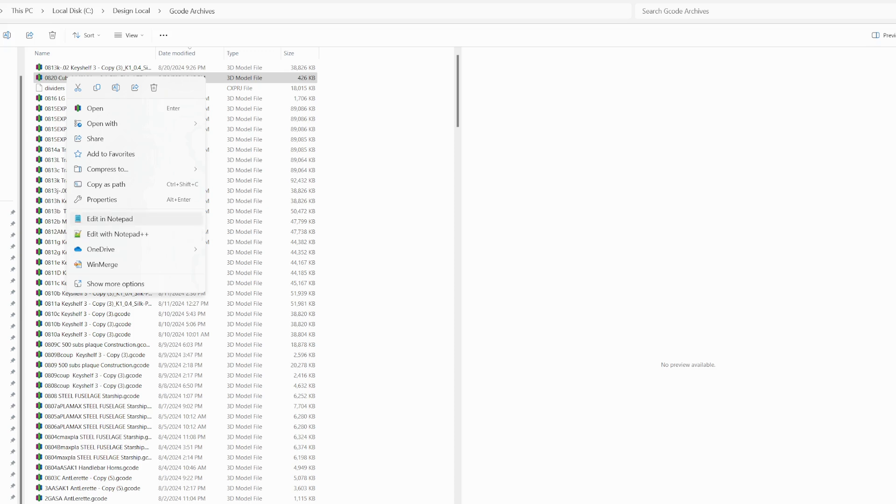
{"action": "left_click", "coordinate": [110, 218]}
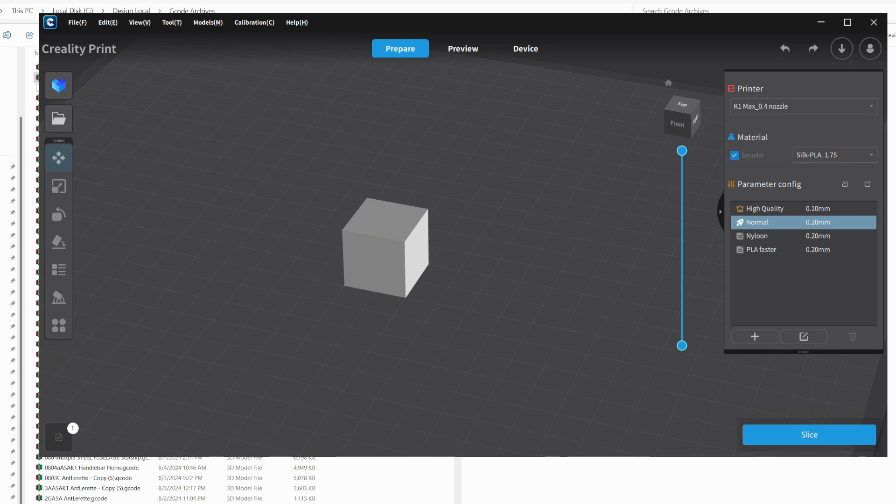
Select and deselect the cube, then open the Normal profile's Edit dialog on Experimental
{"action": "left_click", "coordinate": [385, 247]}
{"action": "key", "text": "Escape"}
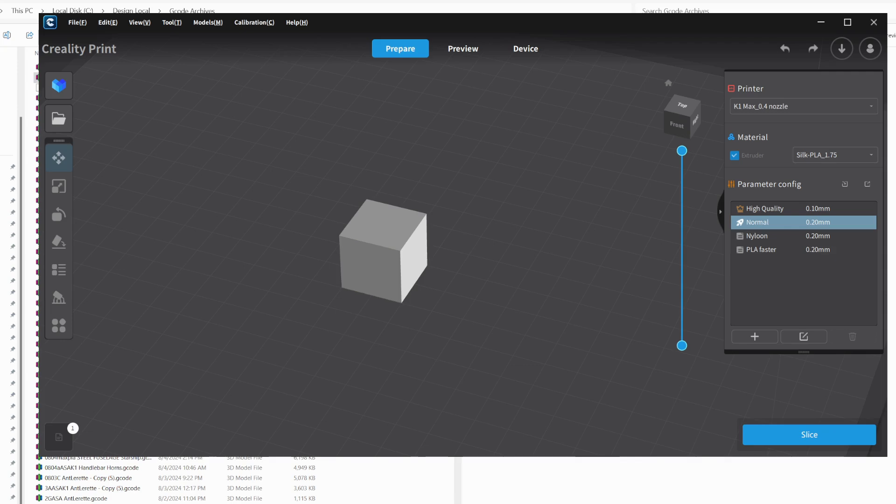
{"action": "key", "text": "ctrl+a"}
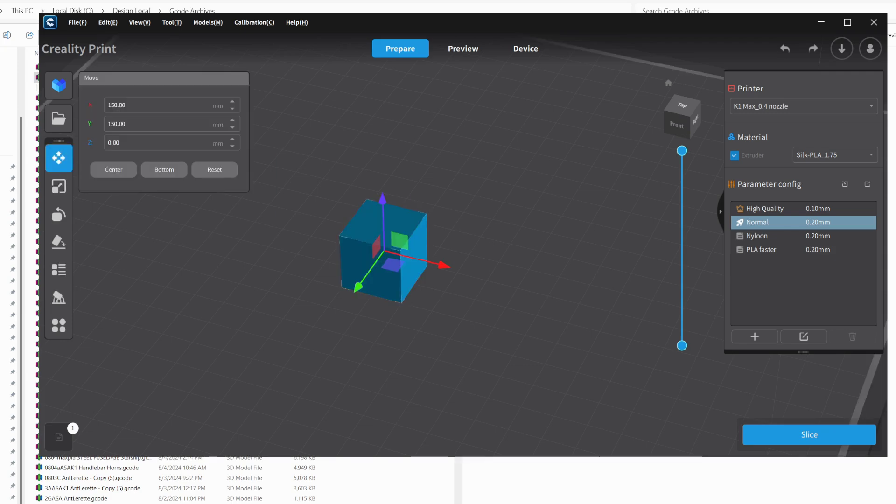
{"action": "key", "text": "Escape"}
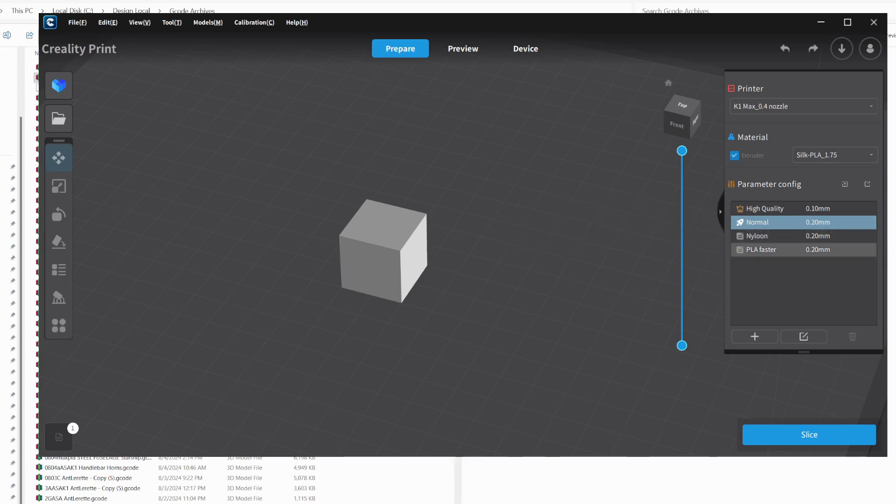
{"action": "double_click", "coordinate": [766, 222]}
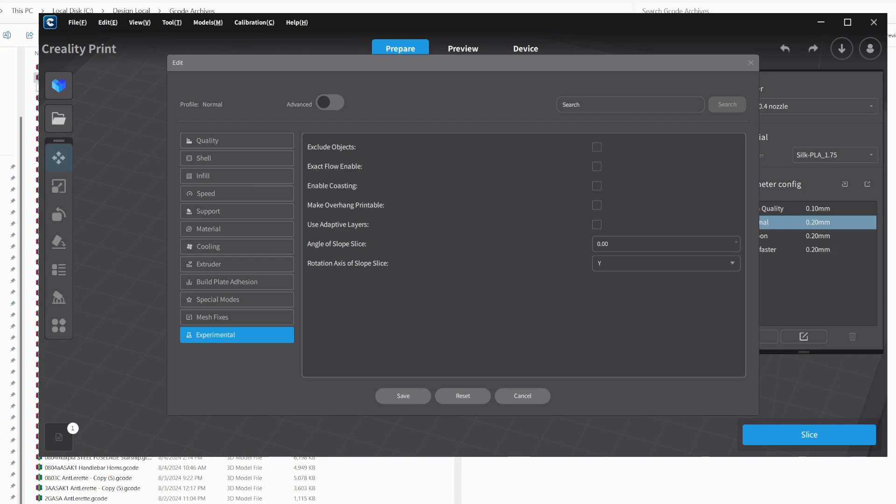
Turn on Advanced, enable Gcode offset(Z) at -0.05, and save the Normal profile
{"action": "left_click", "coordinate": [330, 102]}
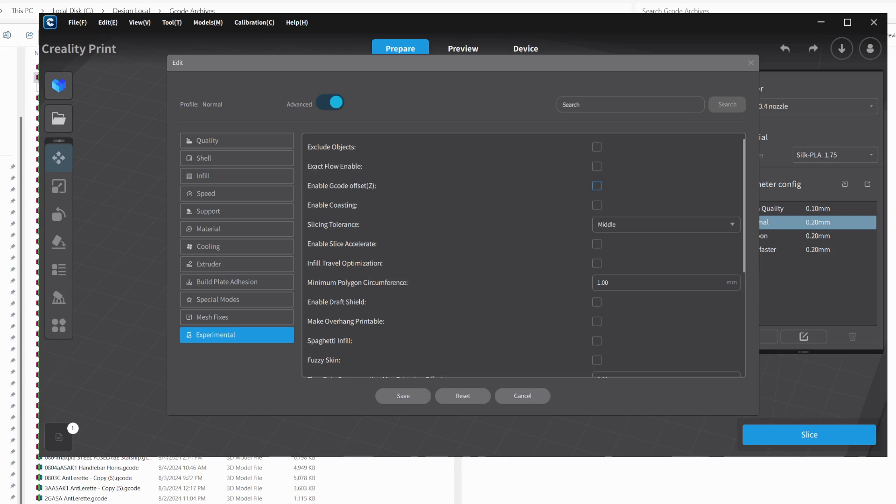
{"action": "left_click", "coordinate": [597, 185]}
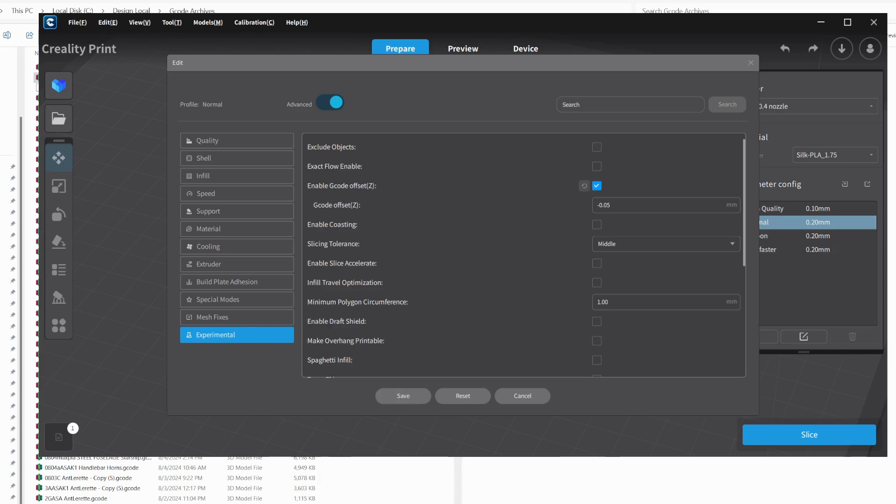
{"action": "left_click", "coordinate": [403, 396]}
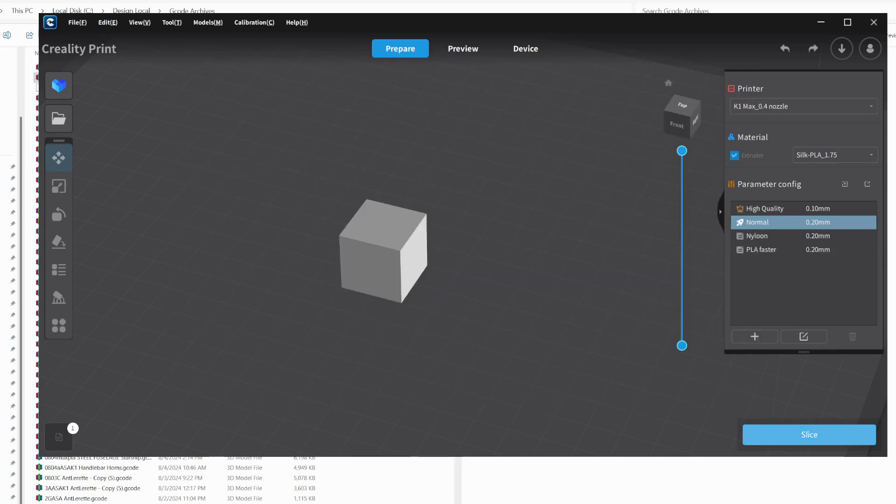
Slice the cube and overwrite the 0820 Cuboid G-code file, confirming the replace and completion messages
{"action": "left_click", "coordinate": [810, 435]}
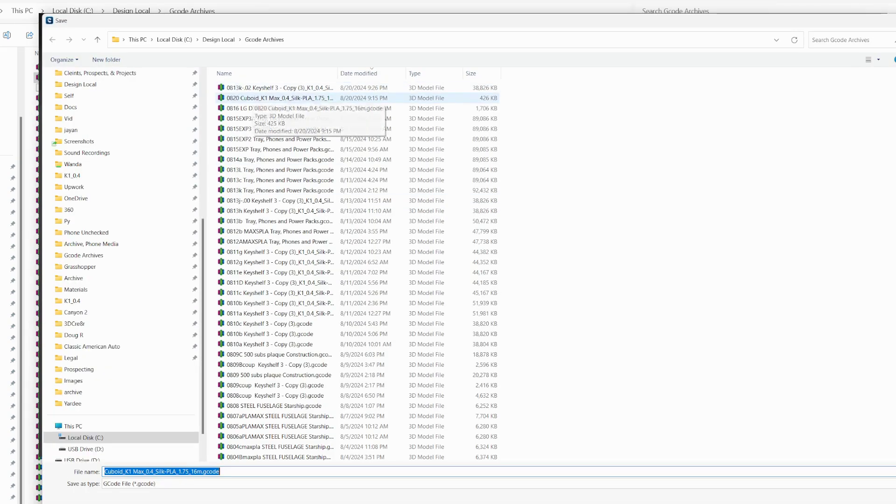
{"action": "double_click", "coordinate": [279, 98]}
{"action": "key", "text": "Left"}
{"action": "key", "text": "Return"}
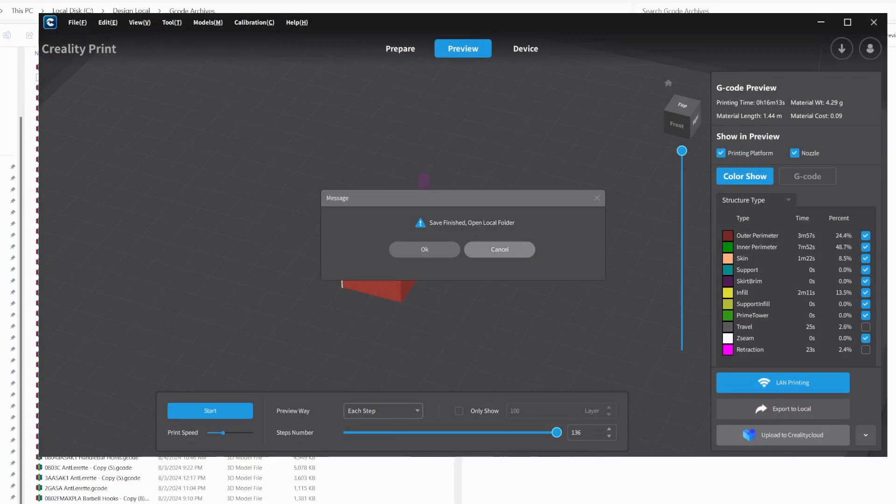
{"action": "key", "text": "Left"}
{"action": "key", "text": "Return"}
Reach File Explorer and bring up the shortcut menu for the 0820 Cuboid file
{"action": "key", "text": "alt+Tab"}
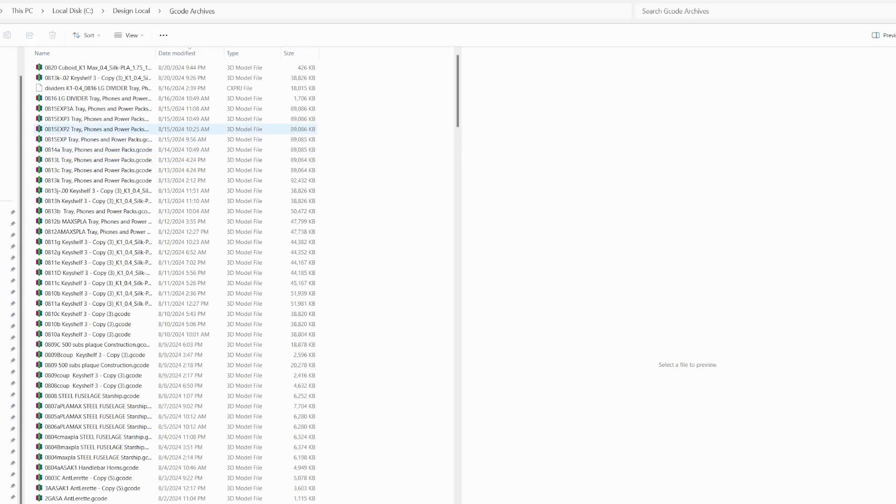
{"action": "left_click", "coordinate": [74, 68]}
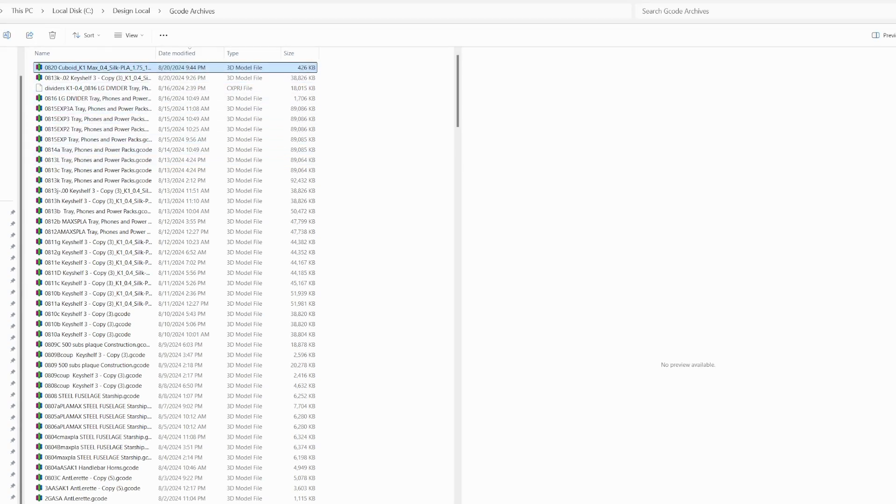
{"action": "right_click", "coordinate": [74, 68]}
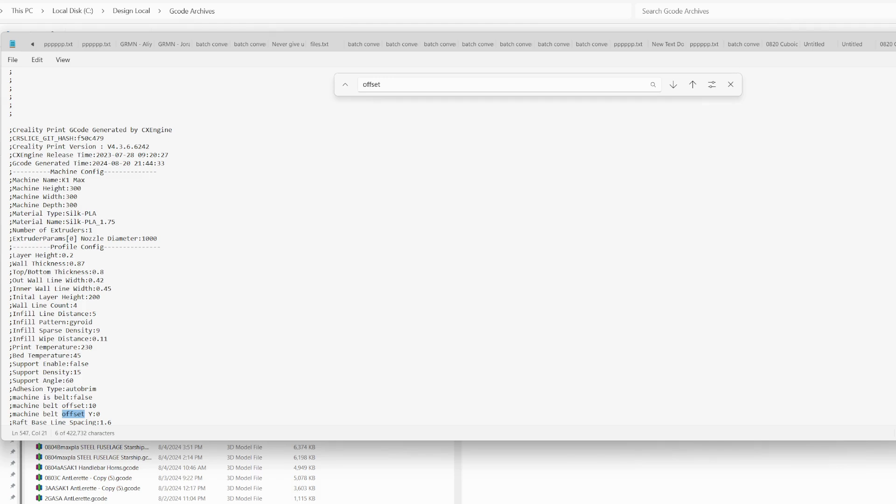
Select the older file's SET_GCODE_OFFSET Z=-0.050000 line, then switch back to Creality Print
{"action": "key", "text": "Return"}
{"action": "scroll", "coordinate": [215, 246], "scroll_direction": "down", "scroll_amount": 7}
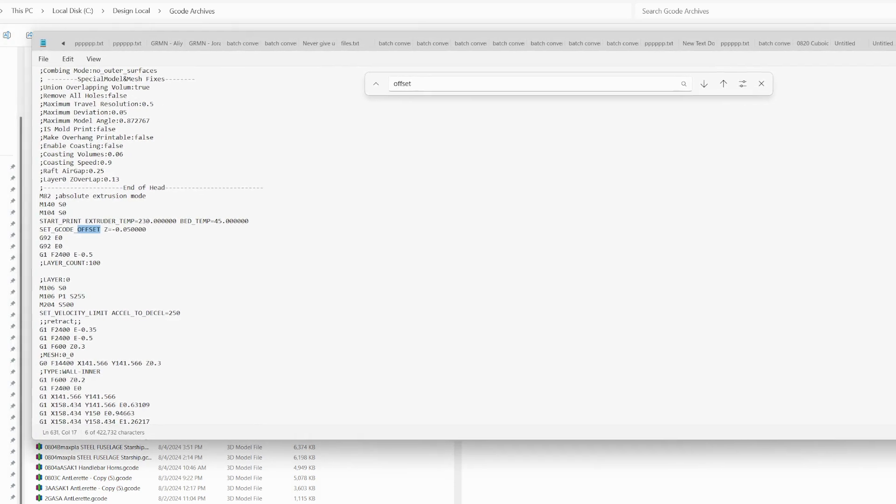
{"action": "left_click", "coordinate": [83, 346]}
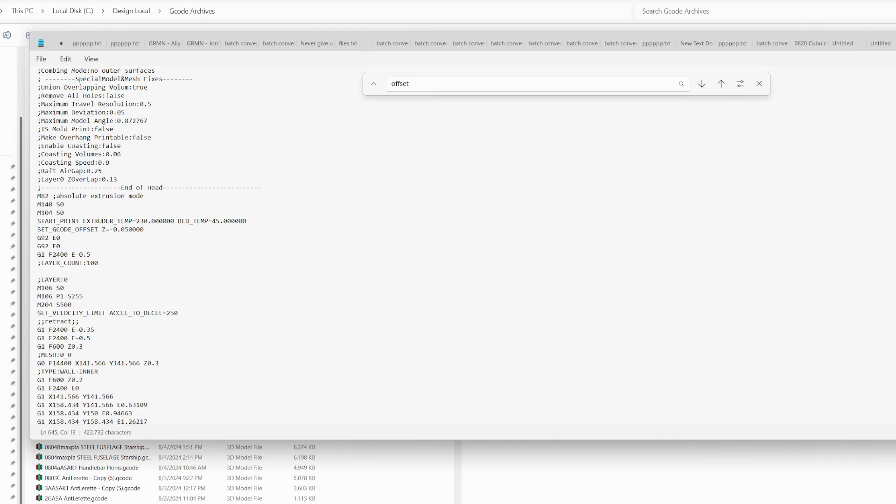
{"action": "left_click_drag", "start_coordinate": [144, 230], "coordinate": [37, 230]}
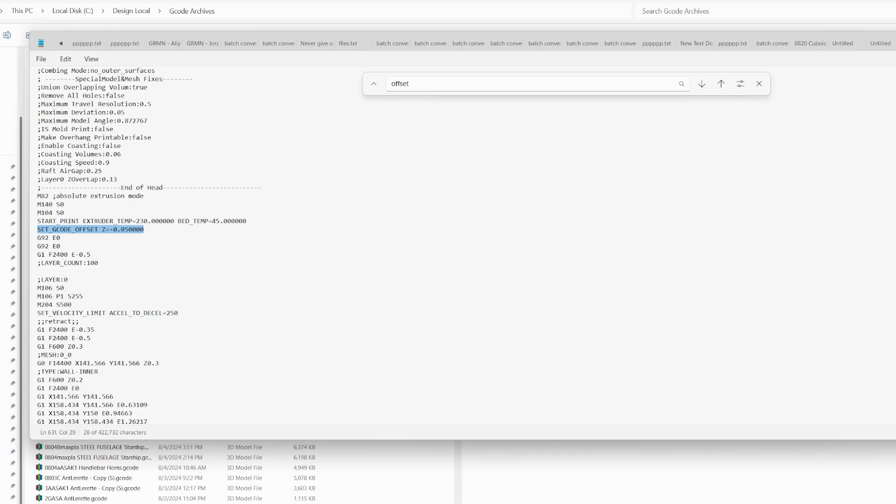
{"action": "key", "text": "alt+Tab"}
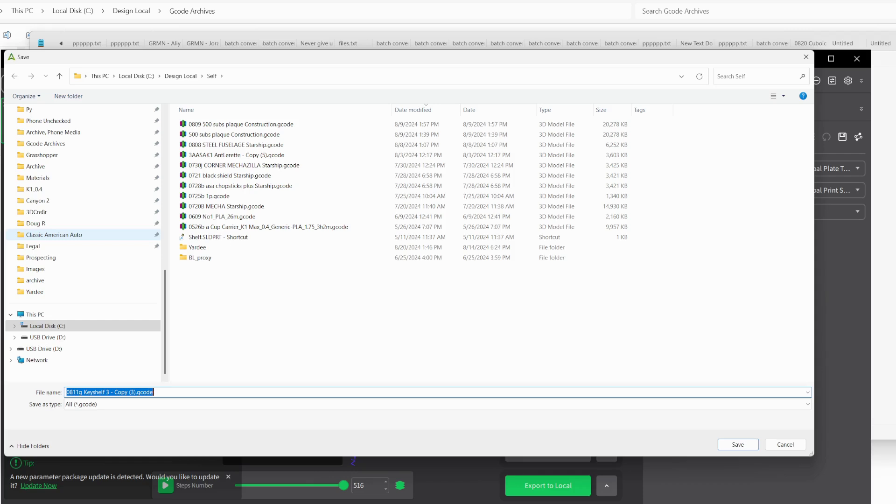
Save the G-code into Gcode Archives, renaming the 0811g prefix to 0820a
{"action": "scroll", "coordinate": [84, 304], "scroll_direction": "up", "scroll_amount": 4}
{"action": "left_click", "coordinate": [46, 280]}
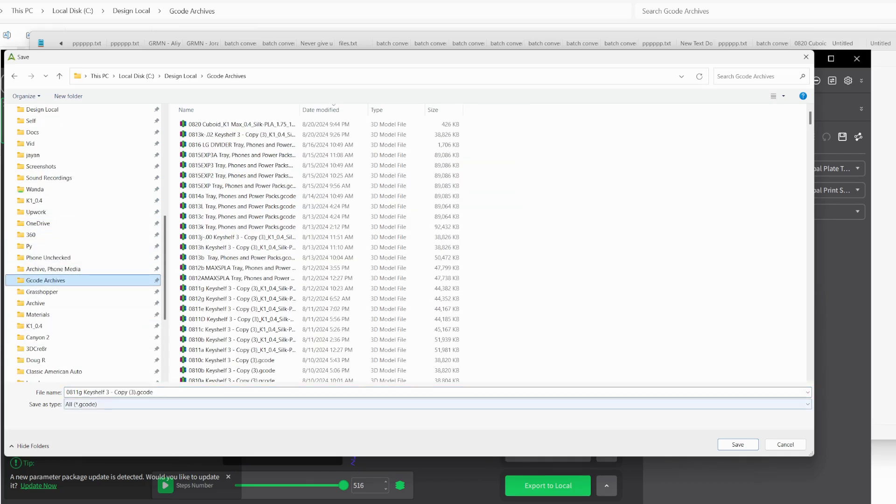
{"action": "left_click", "coordinate": [84, 392]}
{"action": "left_click", "coordinate": [84, 392]}
{"action": "left_click_drag", "start_coordinate": [84, 392], "coordinate": [66, 392]}
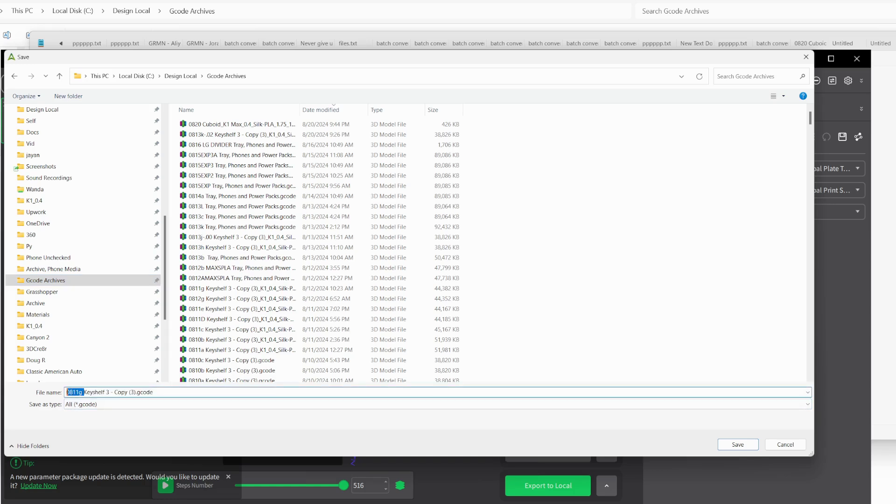
{"action": "type", "text": "08"}
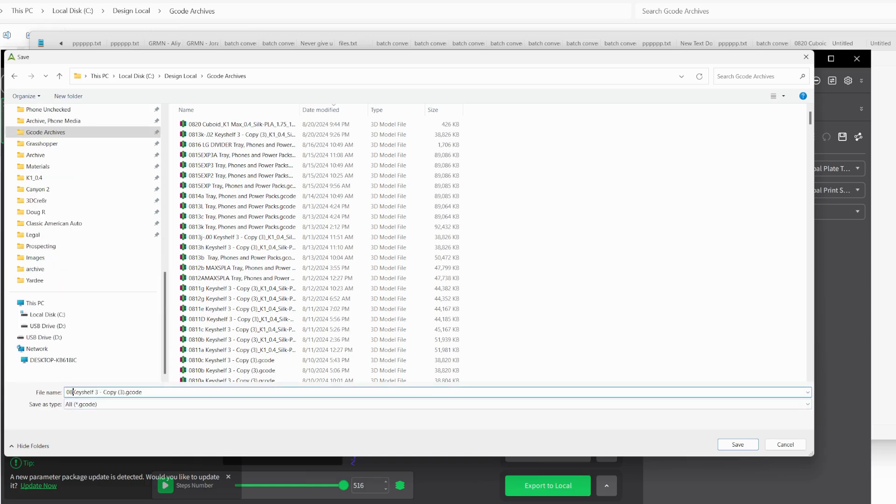
{"action": "type", "text": "20a"}
{"action": "key", "text": "Return"}
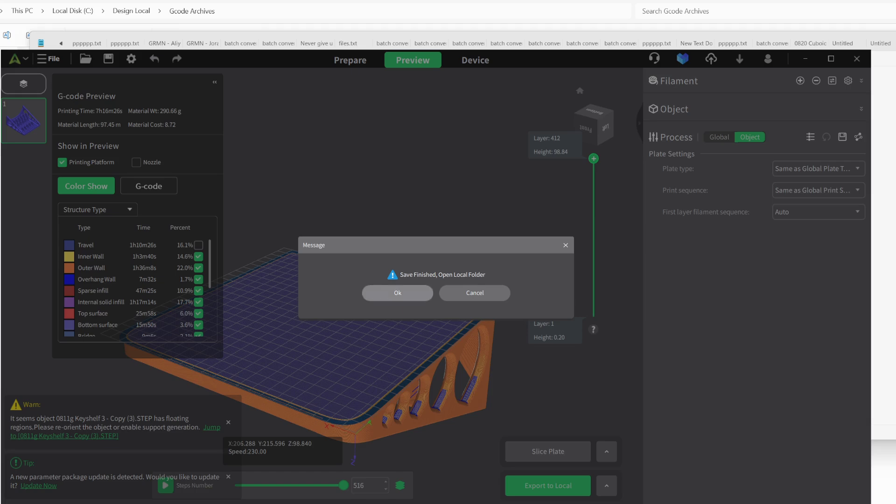
Dismiss the save-finished message and open 0820a Keyshelf 3 - Copy (3).gcode in Notepad from File Explorer
{"action": "left_click", "coordinate": [398, 293]}
{"action": "key", "text": "alt+Tab"}
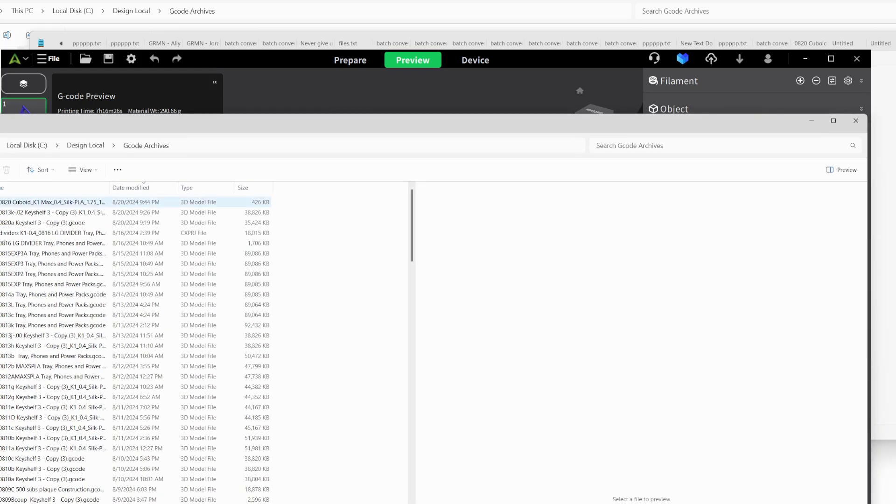
{"action": "left_click", "coordinate": [51, 212]}
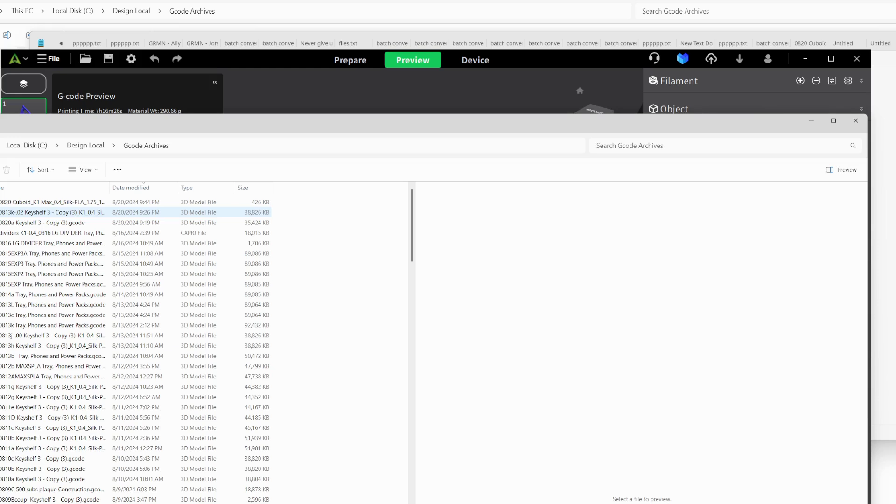
{"action": "left_click", "coordinate": [51, 223]}
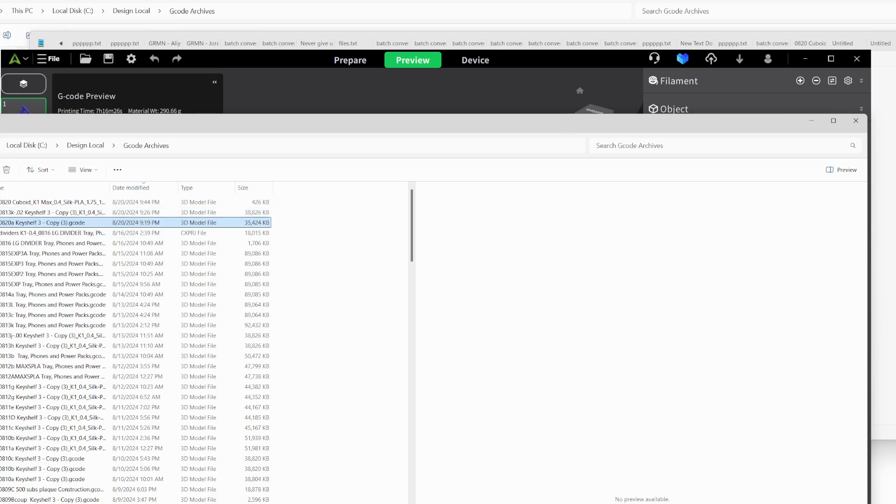
{"action": "right_click", "coordinate": [49, 223]}
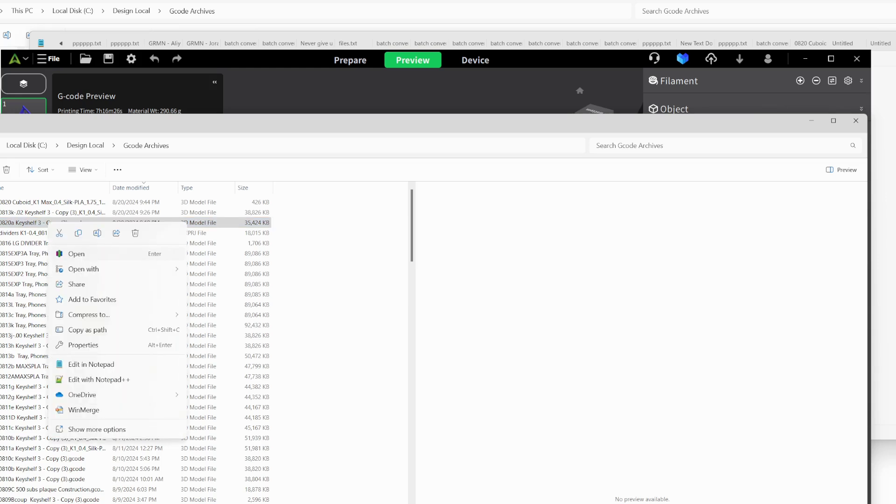
{"action": "mouse_move", "coordinate": [84, 269]}
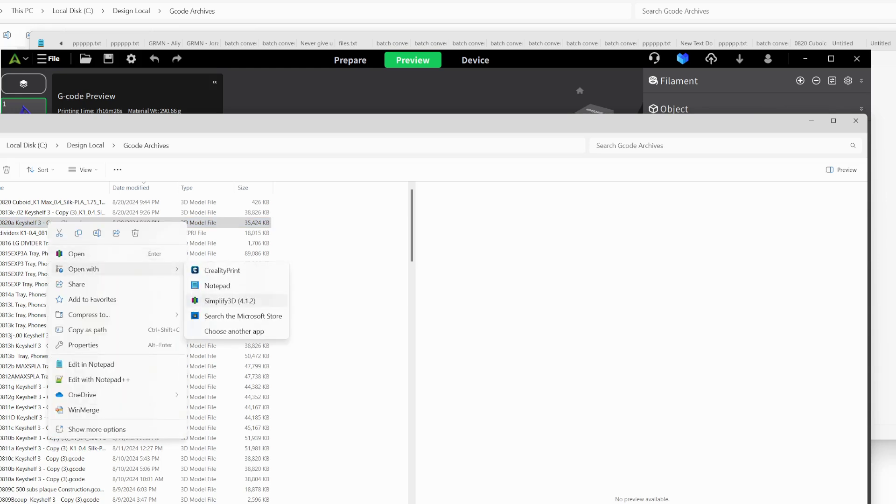
{"action": "left_click", "coordinate": [91, 364]}
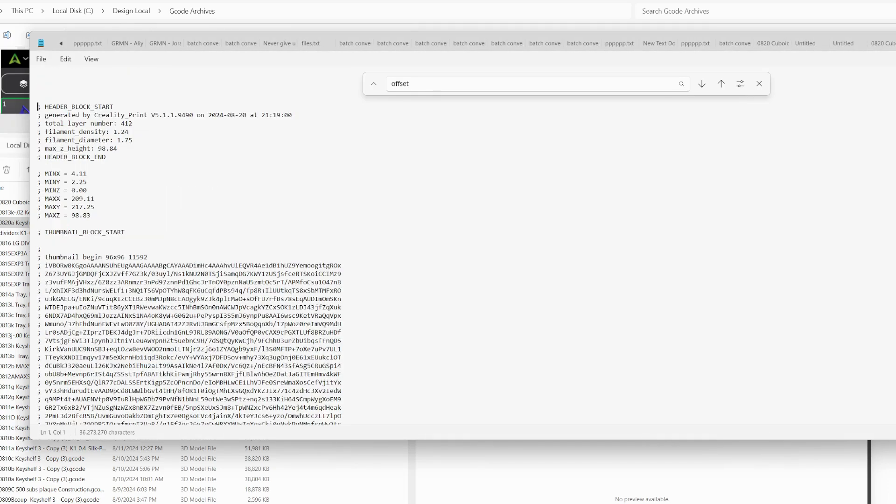
Search the 0820a G-code for 'offset', stepping between z_offset = 0 and extruder_offset = 0x0
{"action": "left_click", "coordinate": [86, 173]}
{"action": "key", "text": "ctrl+f"}
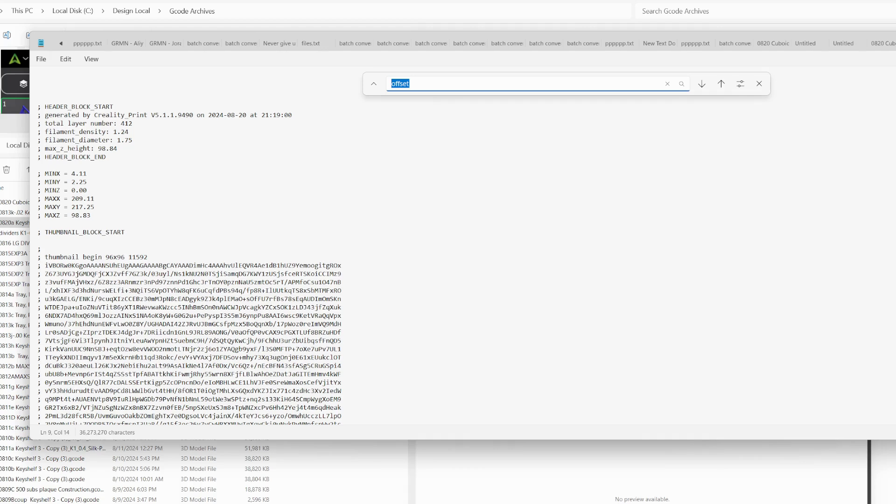
{"action": "key", "text": "Return"}
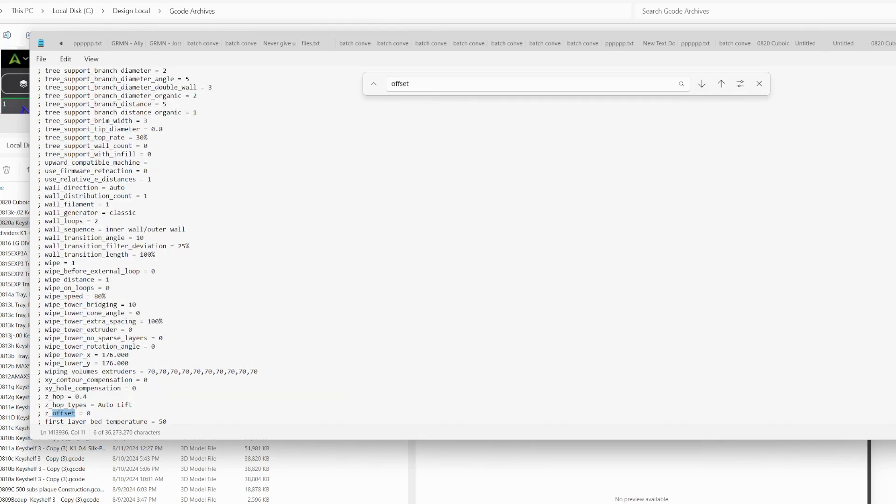
{"action": "key", "text": "Up"}
{"action": "key", "text": "Up"}
{"action": "left_click", "coordinate": [85, 123]}
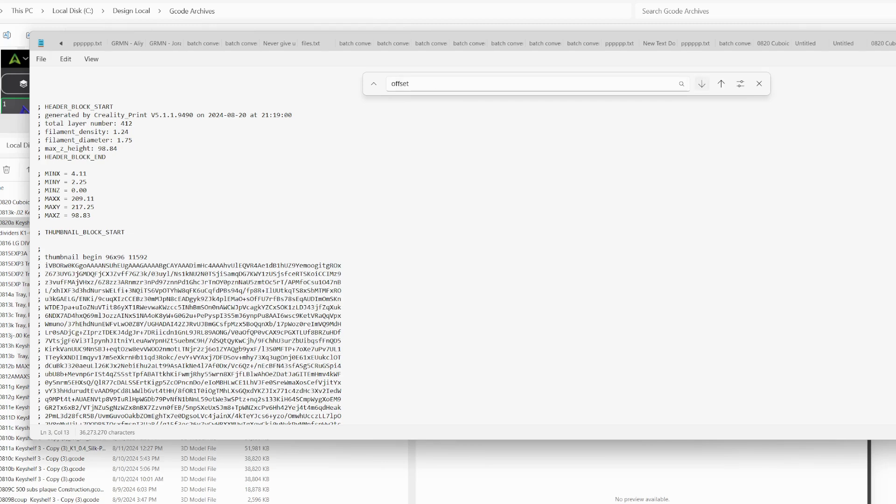
{"action": "left_click", "coordinate": [702, 83]}
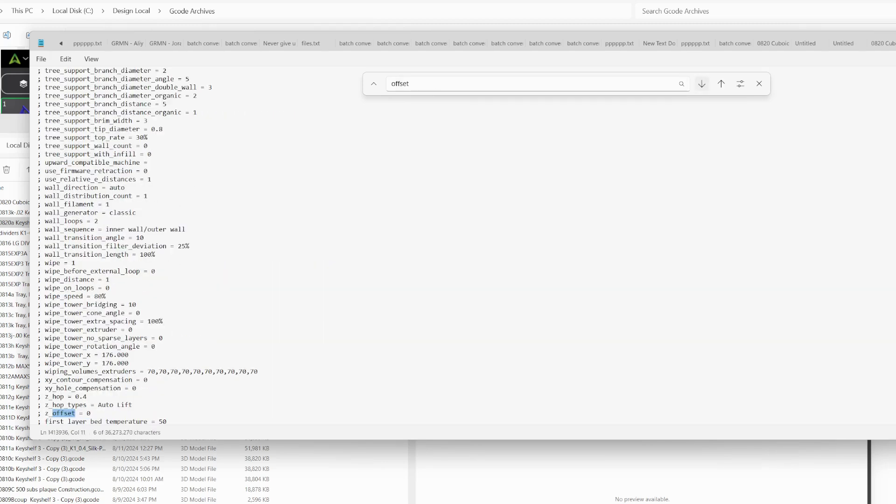
{"action": "left_click", "coordinate": [721, 84]}
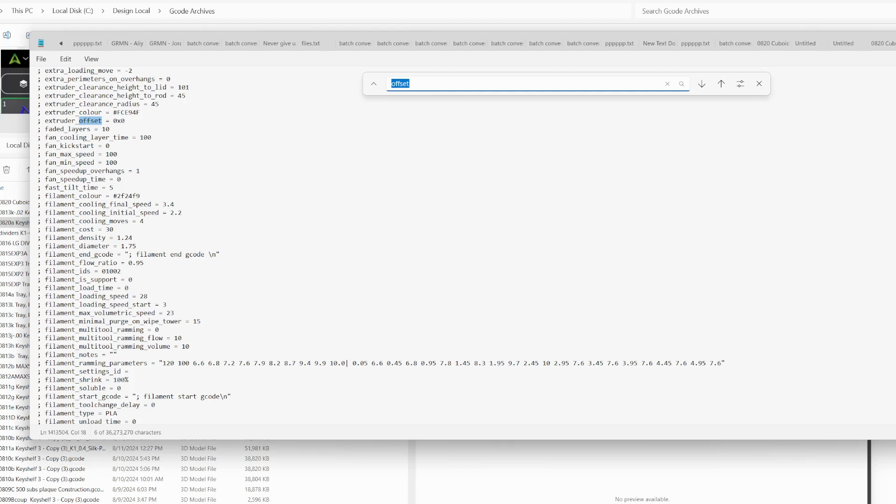
Search for 'z:0' after a failed 'r:0' try, reaching the first ;Z:0.2 layer line
{"action": "type", "text": "r:0"}
{"action": "key", "text": "Return"}
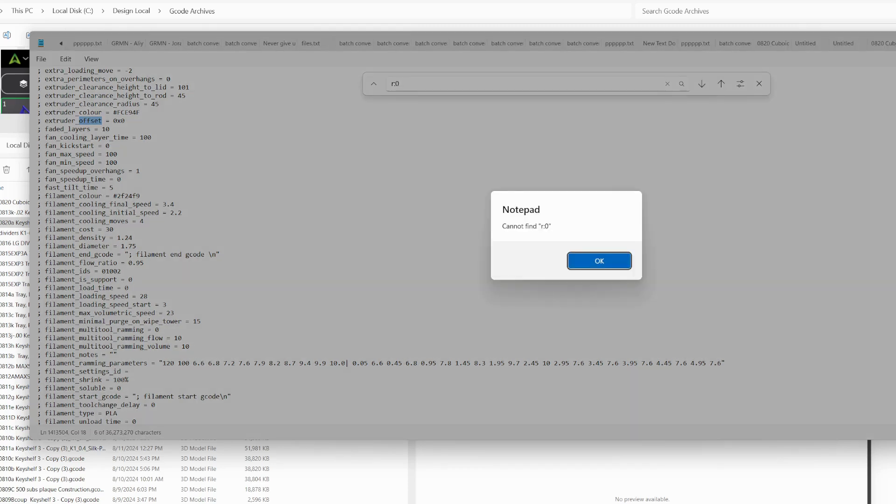
{"action": "key", "text": "Return"}
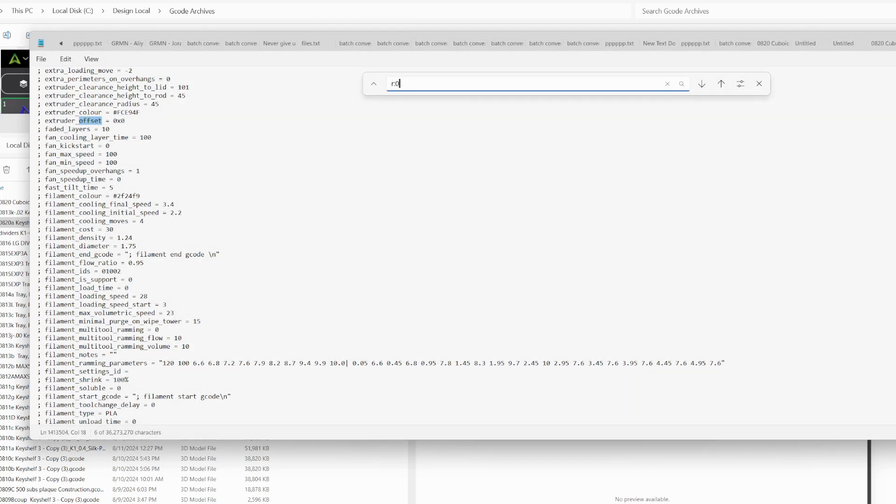
{"action": "key", "text": "ctrl+a"}
{"action": "type", "text": "z:0"}
{"action": "key", "text": "Return"}
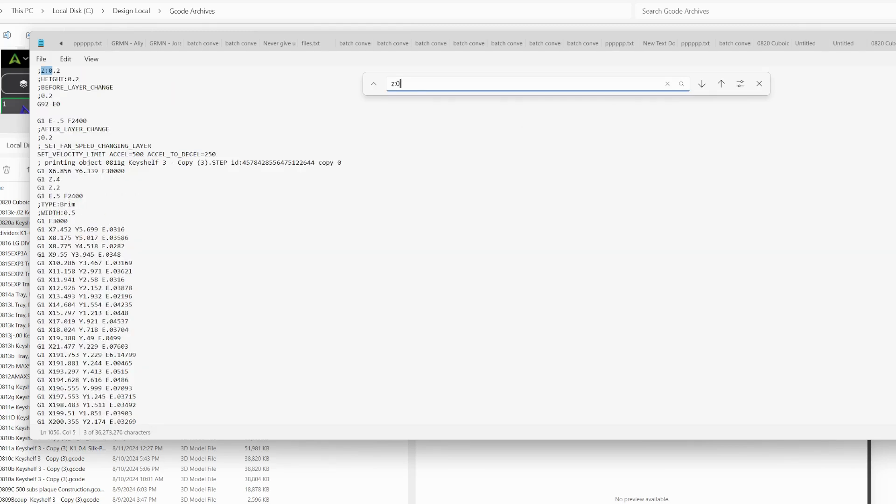
{"action": "key", "text": "Return"}
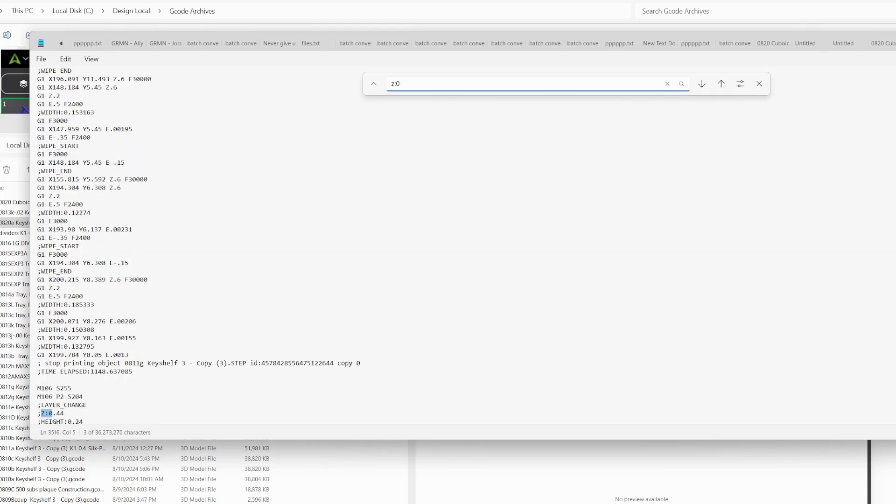
{"action": "key", "text": "Return"}
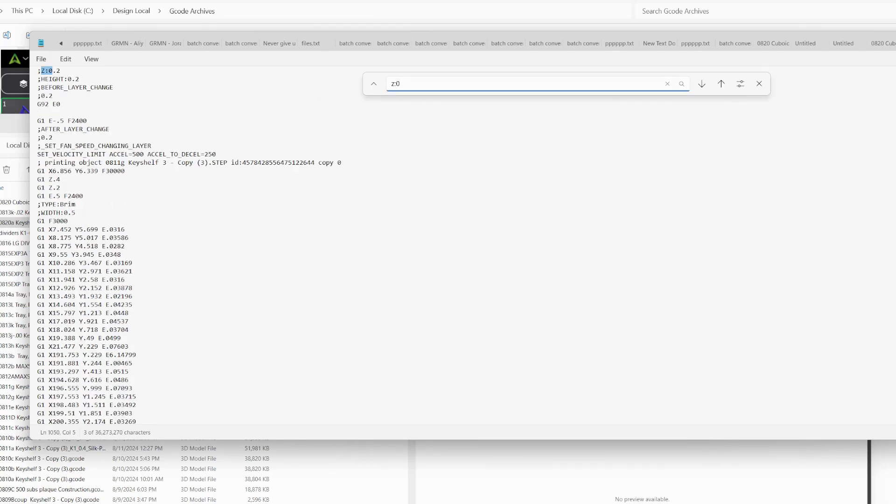
Close Notepad to bring back File Explorer's Gcode Archives list
{"action": "scroll", "coordinate": [187, 247], "scroll_direction": "up", "scroll_amount": 2}
{"action": "scroll", "coordinate": [187, 248], "scroll_direction": "up", "scroll_amount": 5}
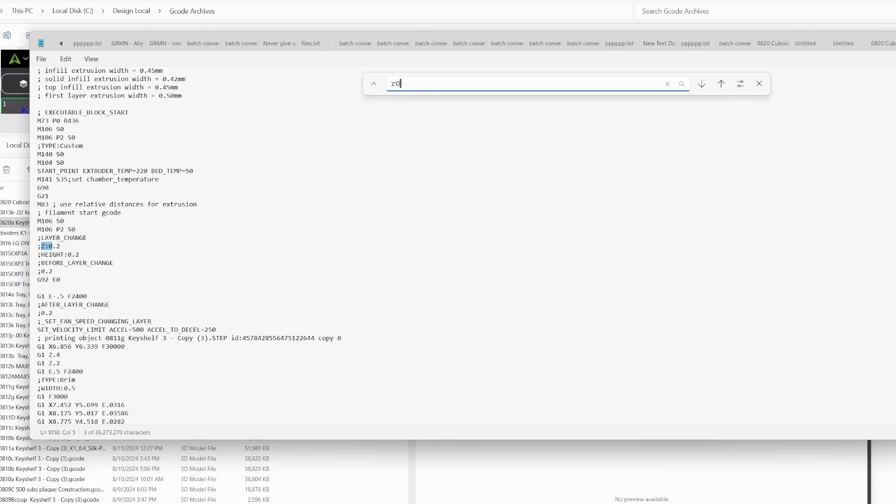
{"action": "key", "text": "alt+F4"}
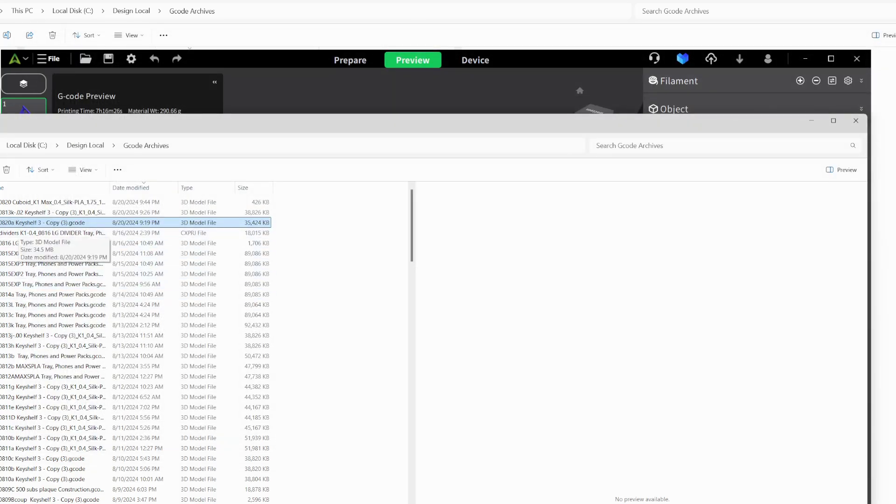
Open the 0820a G-code in Notepad++ via Edit with Notepad++
{"action": "right_click", "coordinate": [16, 223]}
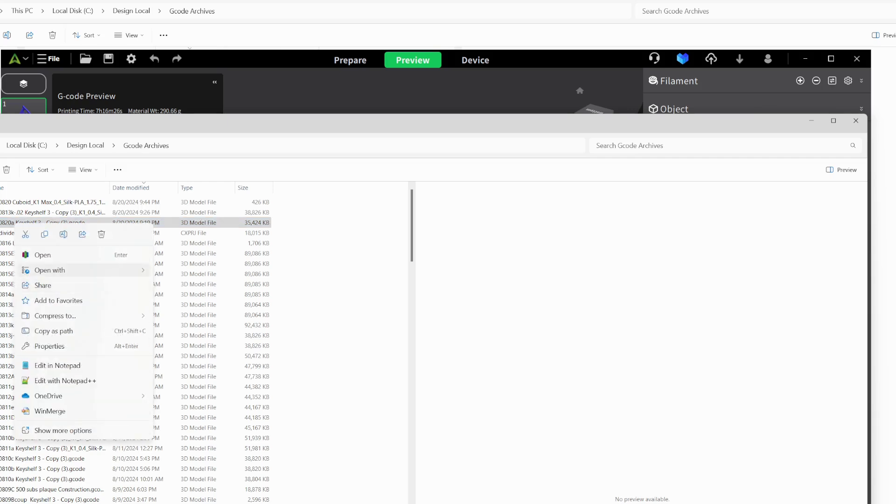
{"action": "mouse_move", "coordinate": [51, 271]}
{"action": "left_click", "coordinate": [65, 381]}
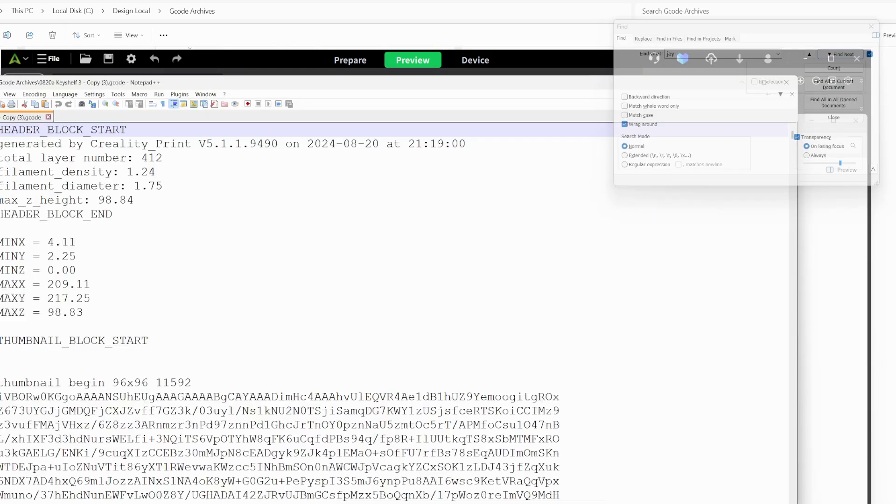
Search the file for 'offset', then 'z:0', landing on the first ;Z:0.2 layer
{"action": "left_click", "coordinate": [32, 186]}
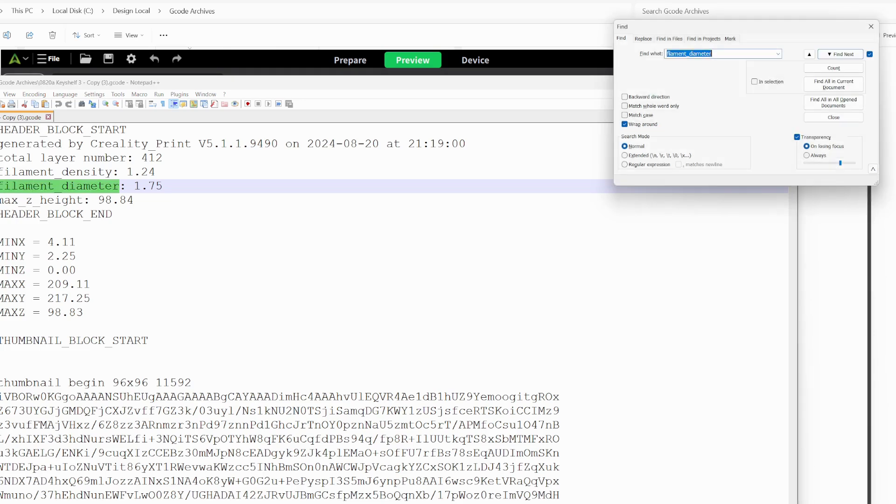
{"action": "type", "text": "offset"}
{"action": "key", "text": "Return"}
{"action": "key", "text": "Return"}
{"action": "key", "text": "Return"}
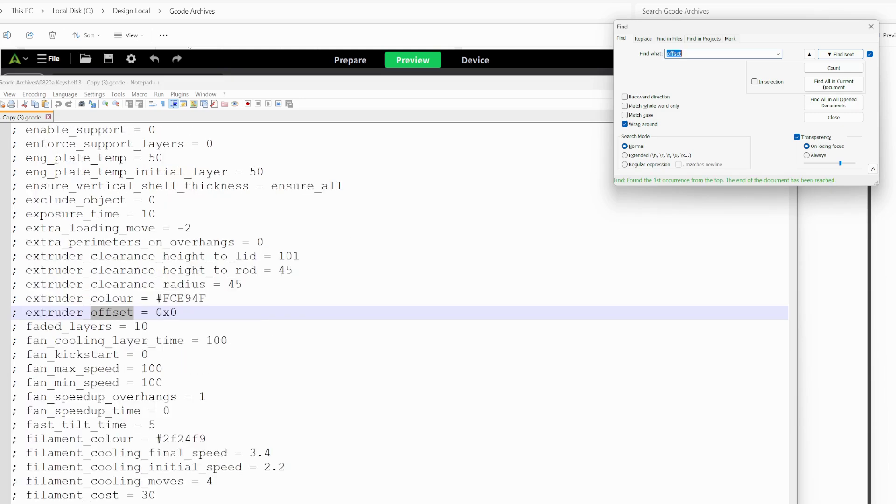
{"action": "type", "text": "z:0"}
{"action": "key", "text": "Return"}
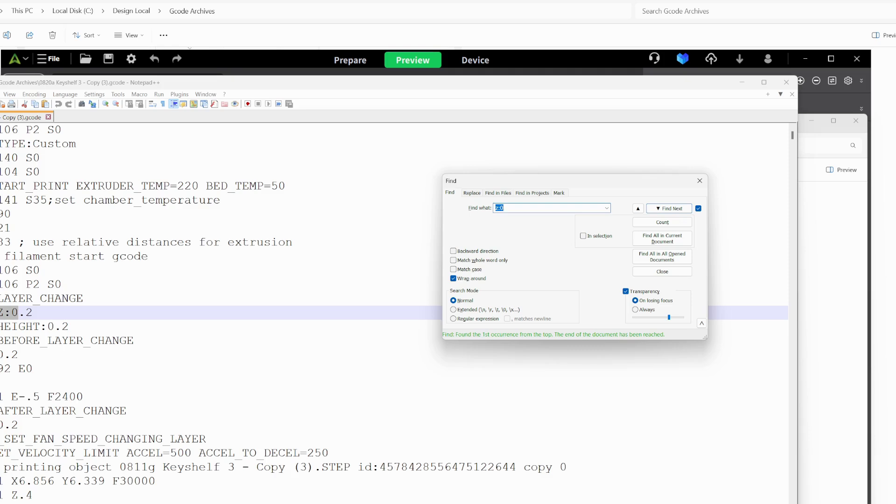
{"action": "scroll", "coordinate": [220, 312], "scroll_direction": "down", "scroll_amount": 1}
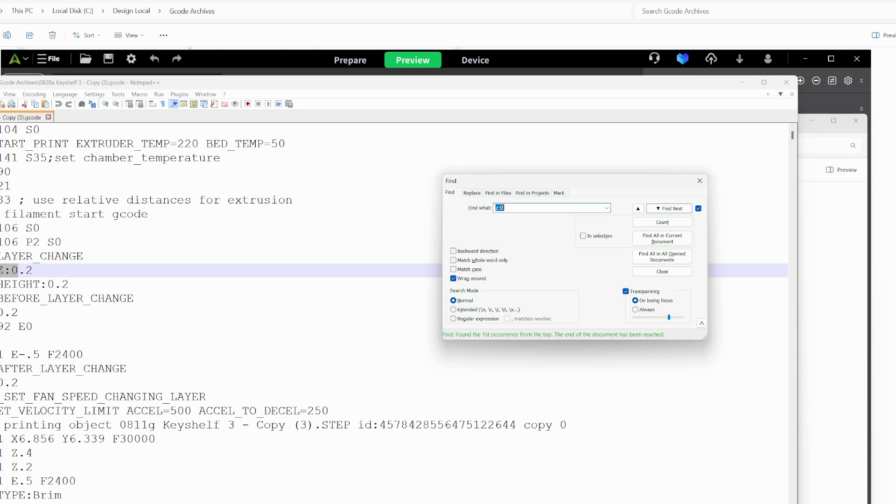
{"action": "left_click", "coordinate": [28, 270]}
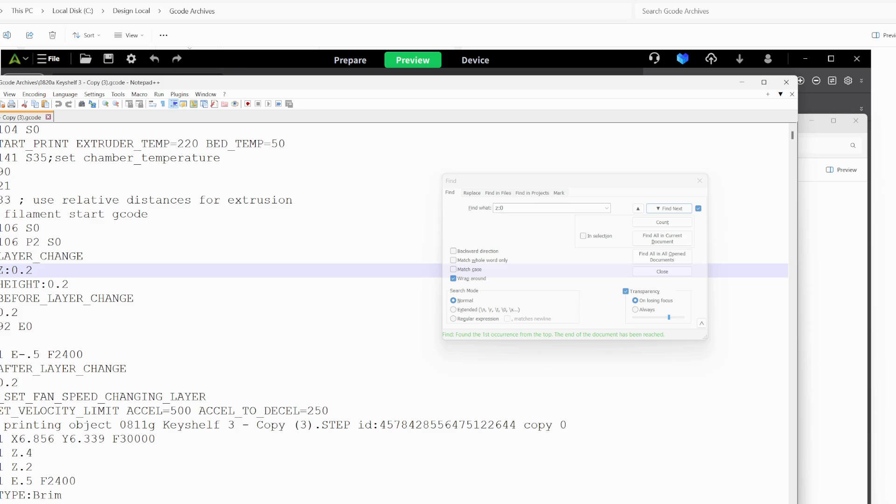
Try a new line after the 0.2 line, undo it, and add a blank line after EXECUTABLE_BLOCK_START
{"action": "left_click", "coordinate": [18, 312]}
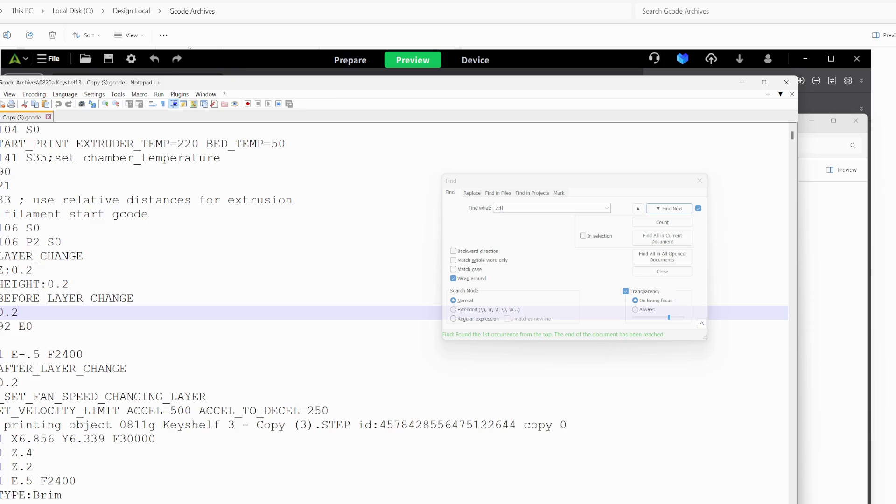
{"action": "key", "text": "Return"}
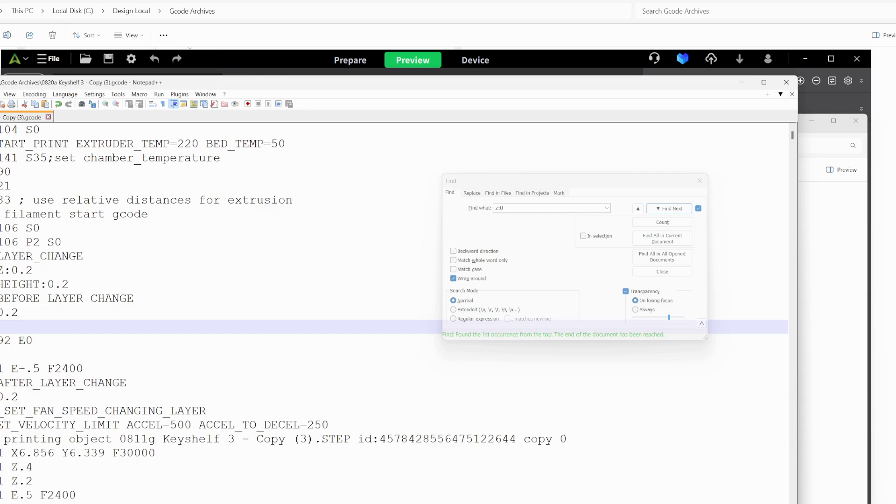
{"action": "key", "text": "BackSpace"}
{"action": "scroll", "coordinate": [395, 313], "scroll_direction": "up", "scroll_amount": 3}
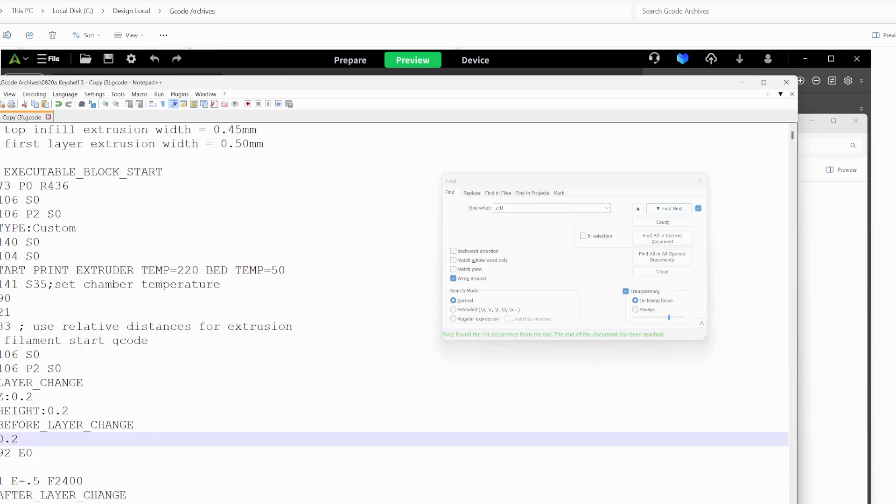
{"action": "left_click", "coordinate": [163, 172]}
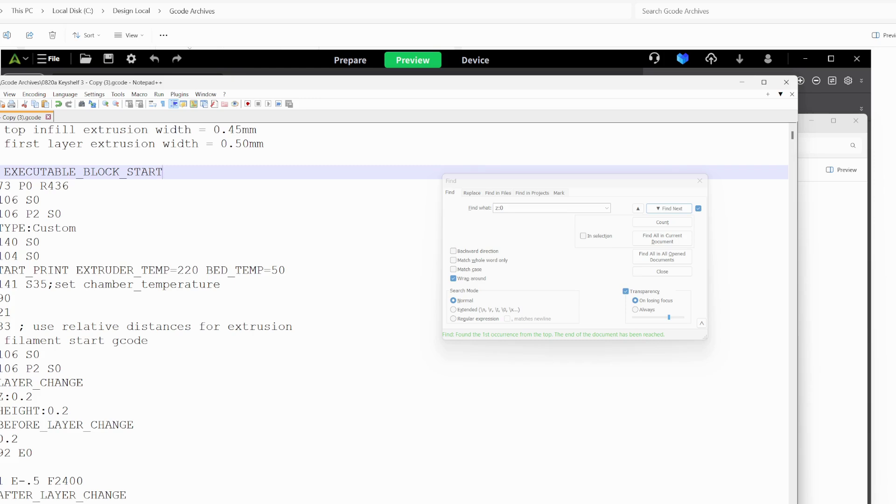
{"action": "key", "text": "Return"}
Insert empty lines after the START_PRINT ... BED_TEMP=50 line
{"action": "left_click", "coordinate": [285, 284]}
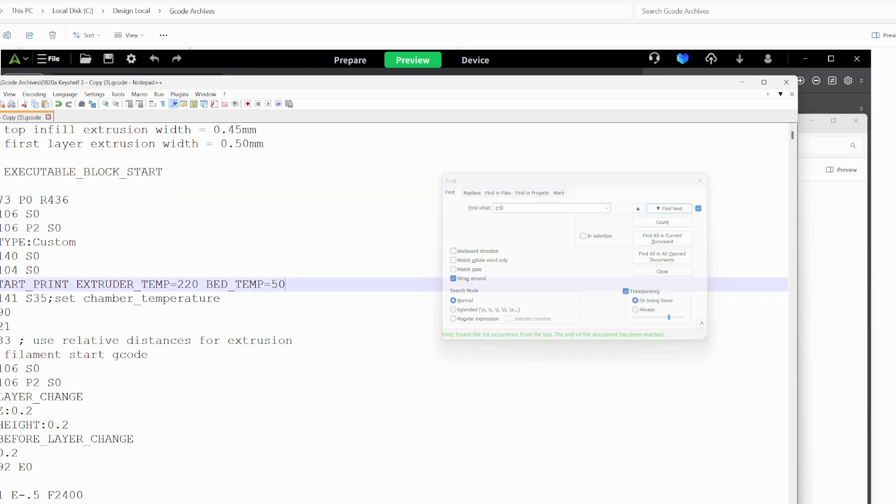
{"action": "key", "text": "Return"}
{"action": "key", "text": "Return"}
{"action": "key", "text": "Return"}
{"action": "key", "text": "Return"}
{"action": "left_click", "coordinate": [4, 327]}
{"action": "left_click", "coordinate": [5, 313]}
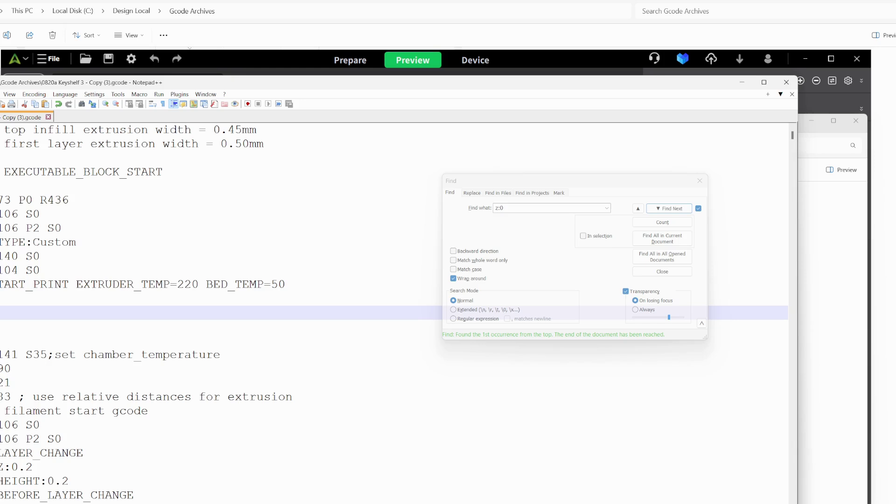
Paste the SET_GCODE_OFFSET line, change Z=-0.05 to Z=-0.020000, and save the file
{"action": "type", "text": "ET_GCODE_OFFSET Z=-0.050000"}
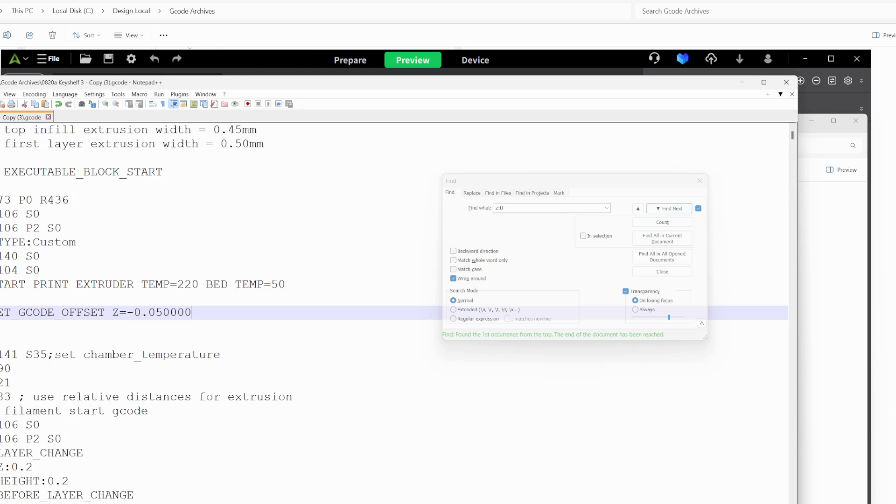
{"action": "key", "text": "ctrl+s"}
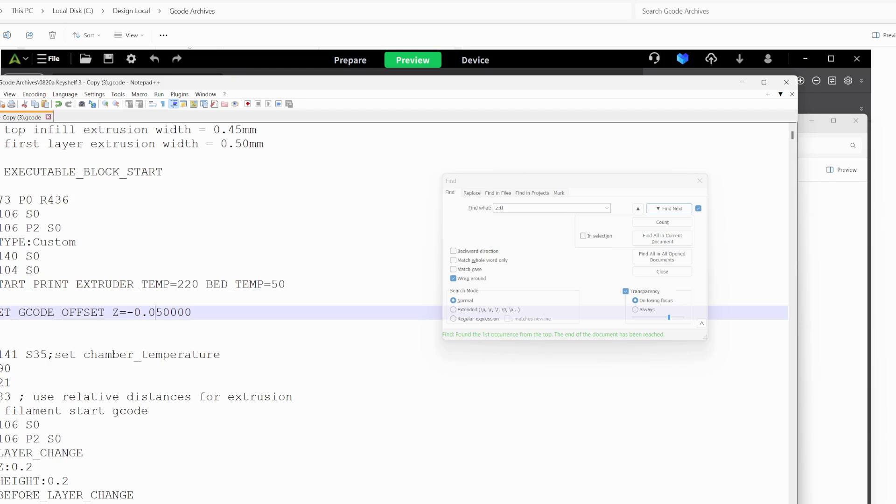
{"action": "key", "text": "BackSpace"}
{"action": "type", "text": "2"}
{"action": "left_click", "coordinate": [3, 341]}
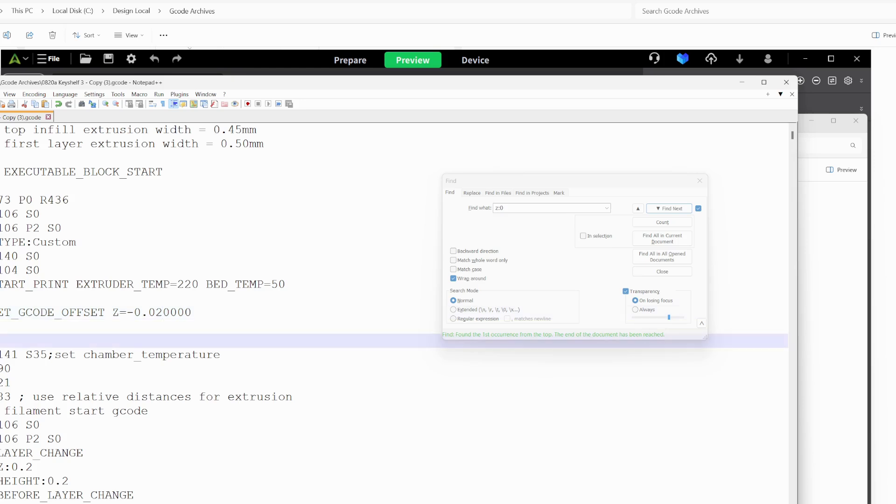
{"action": "left_click", "coordinate": [2, 327]}
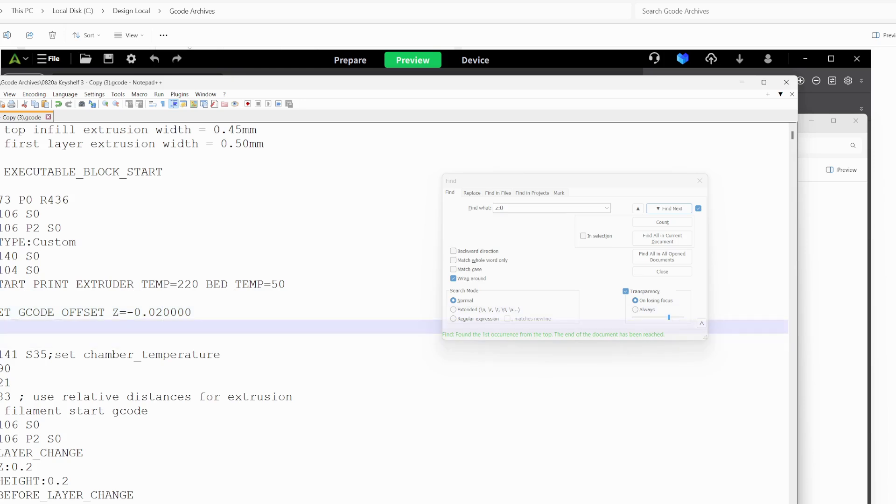
{"action": "left_click", "coordinate": [3, 341]}
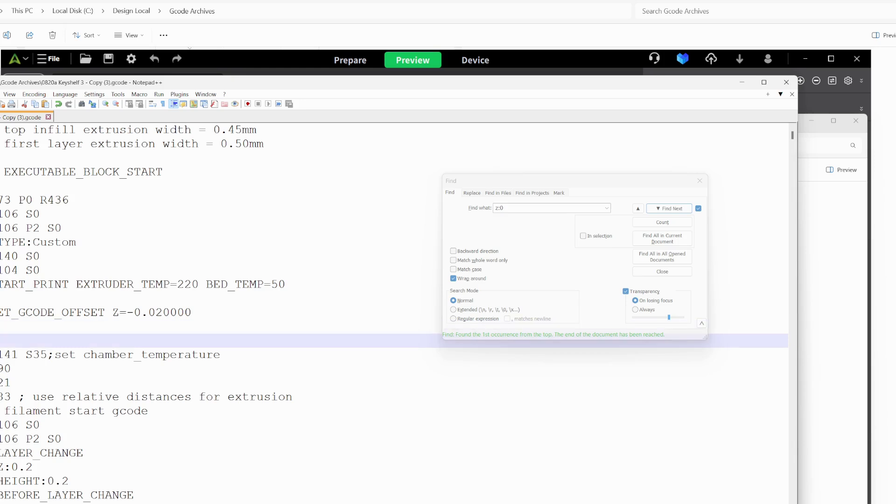
{"action": "key", "text": "ctrl+s"}
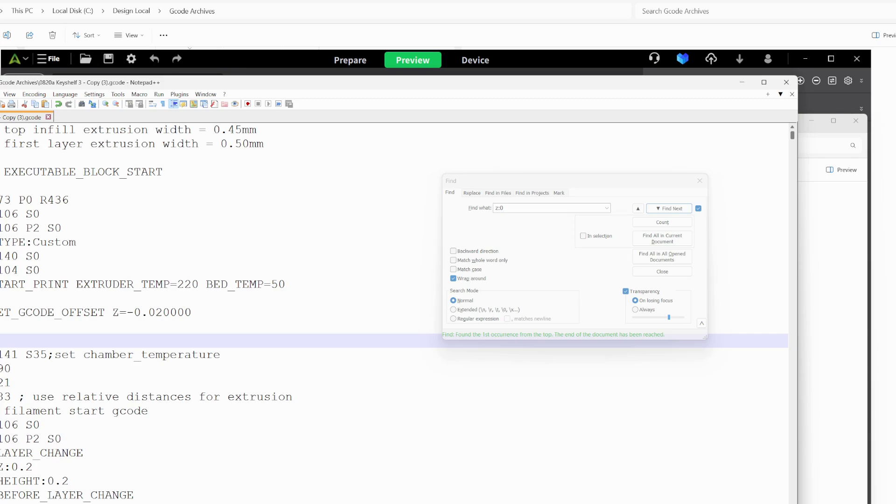
Return to the top of the G-code and scroll through the header
{"action": "key", "text": "ctrl+Home"}
{"action": "key", "text": "F3"}
{"action": "key", "text": "ctrl+Home"}
{"action": "key", "text": "F3"}
{"action": "key", "text": "ctrl+Home"}
{"action": "left_click_drag", "start_coordinate": [171, 425], "coordinate": [271, 481]}
{"action": "scroll", "coordinate": [280, 313], "scroll_direction": "down", "scroll_amount": 15}
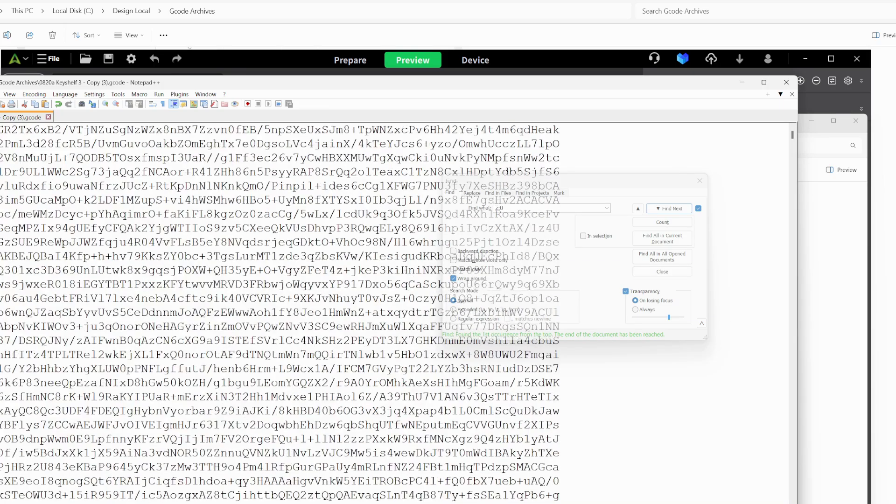
{"action": "scroll", "coordinate": [281, 313], "scroll_direction": "down", "scroll_amount": 20}
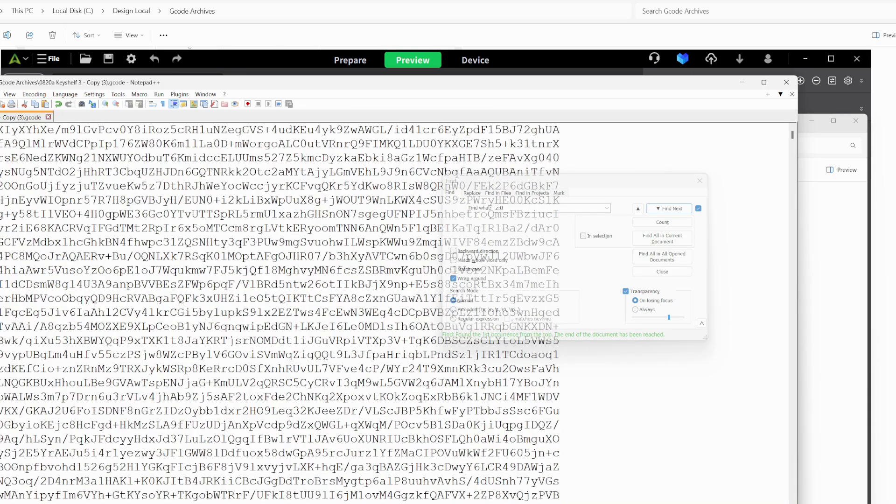
{"action": "scroll", "coordinate": [280, 313], "scroll_direction": "down", "scroll_amount": 6}
{"action": "scroll", "coordinate": [280, 313], "scroll_direction": "down", "scroll_amount": 15}
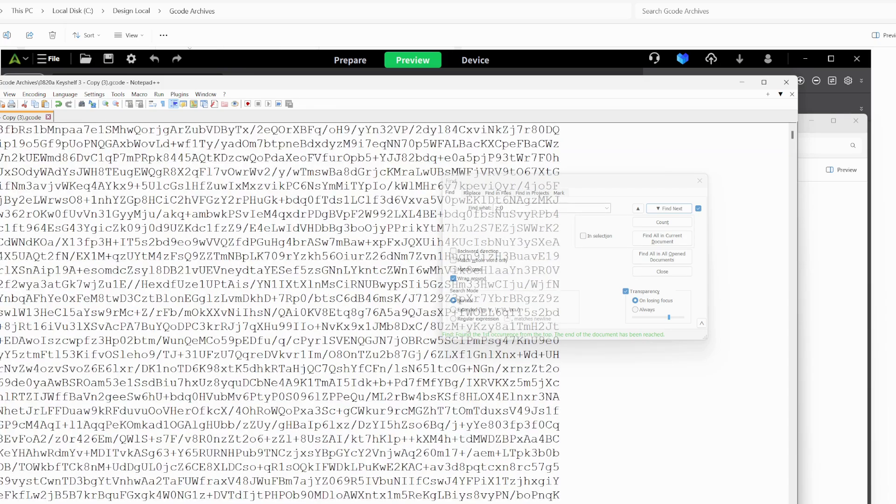
Find 'z:0' to reach the first Z:0.2 layer line below the offset command
{"action": "key", "text": "ctrl+f"}
{"action": "key", "text": "Return"}
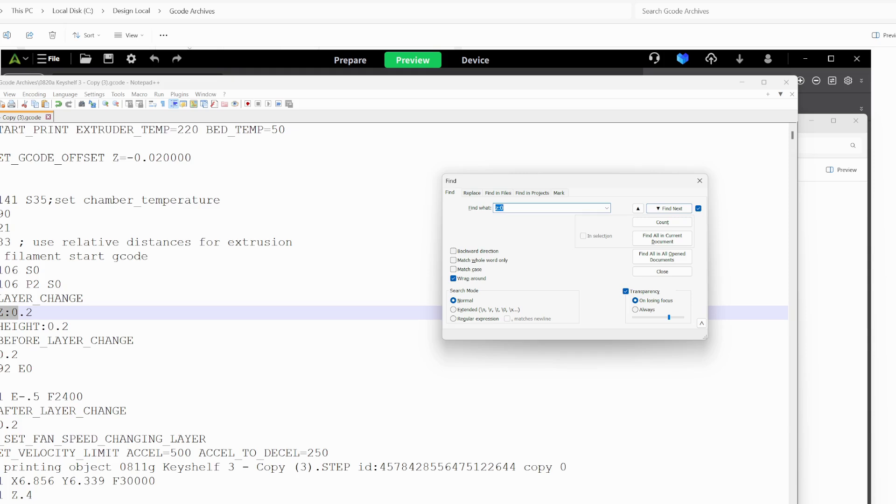
{"action": "scroll", "coordinate": [395, 313], "scroll_direction": "up", "scroll_amount": 3}
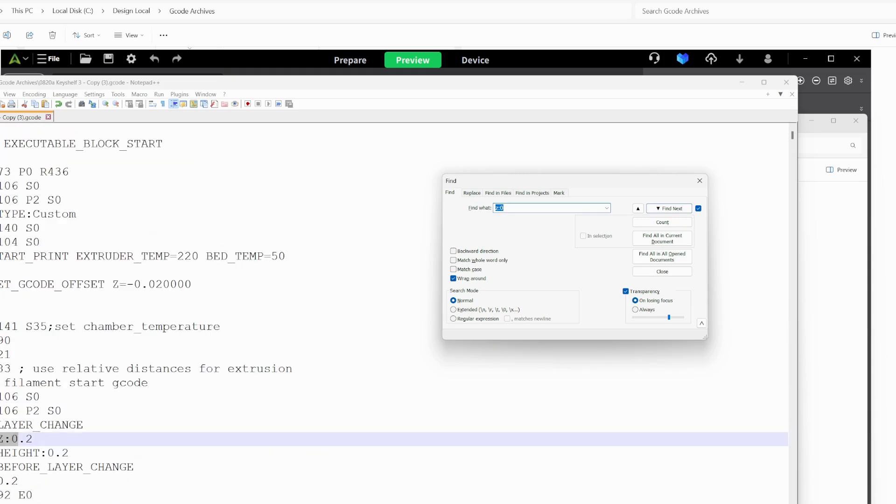
Add a name-tag comment line directly above the SET_GCODE_OFFSET command
{"action": "left_click", "coordinate": [186, 270]}
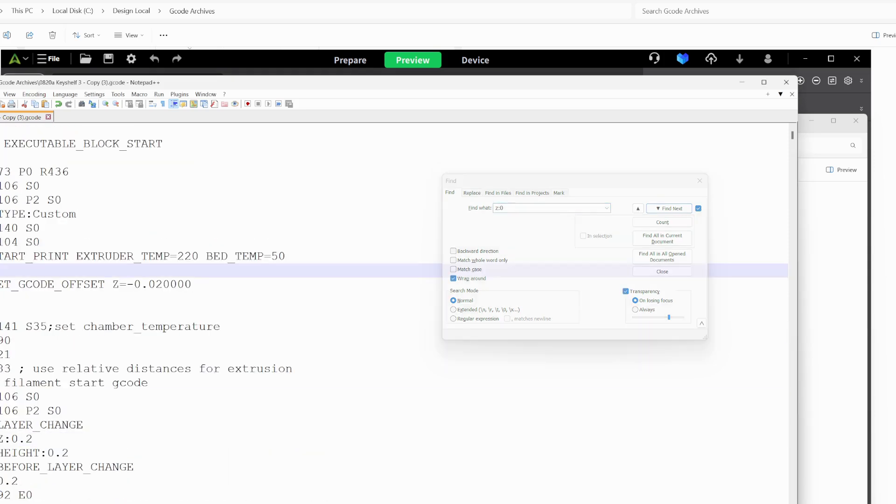
{"action": "key", "text": "Return"}
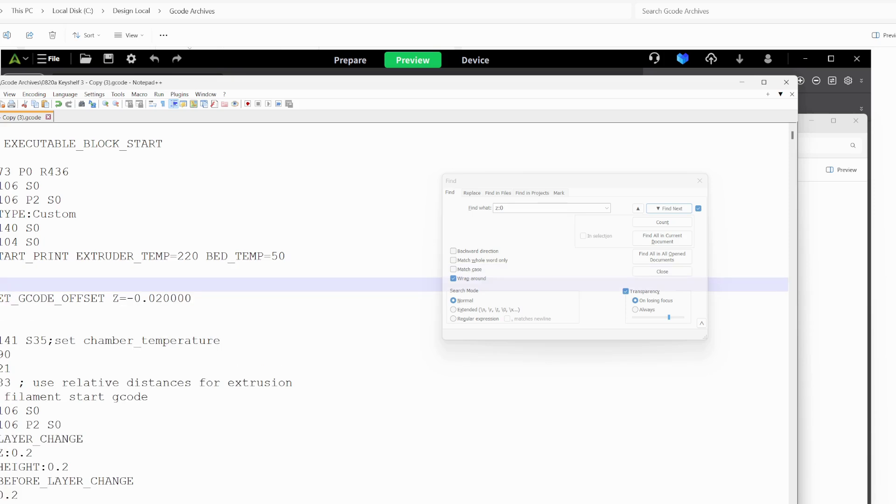
{"action": "type", "text": "Jasy"}
{"action": "key", "text": "BackSpace"}
{"action": "key", "text": "BackSpace"}
{"action": "type", "text": "y"}
Append the name-tag comment to the offset line and put a second copy on the line below
{"action": "left_click", "coordinate": [192, 298]}
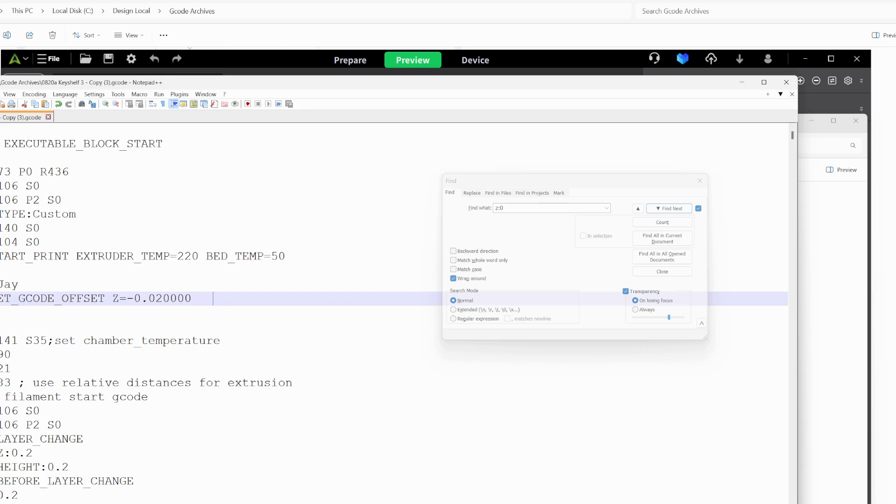
{"action": "type", "text": ";Jay;Jay"}
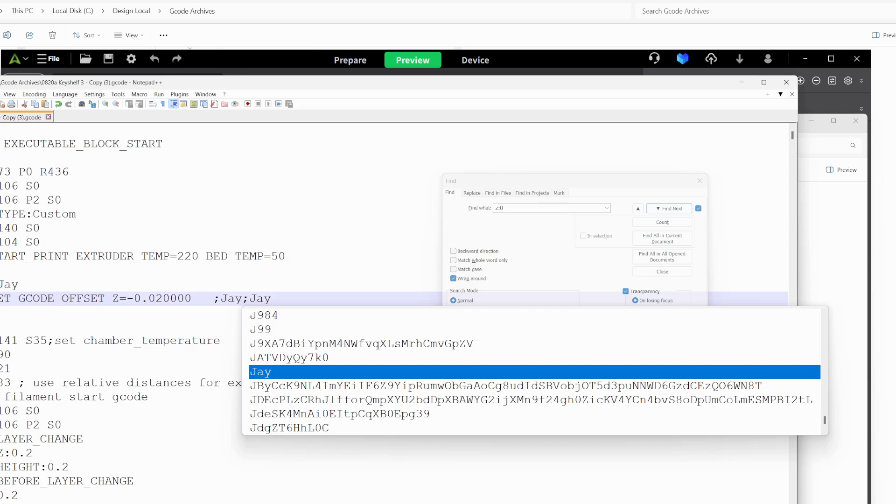
{"action": "left_click", "coordinate": [256, 299]}
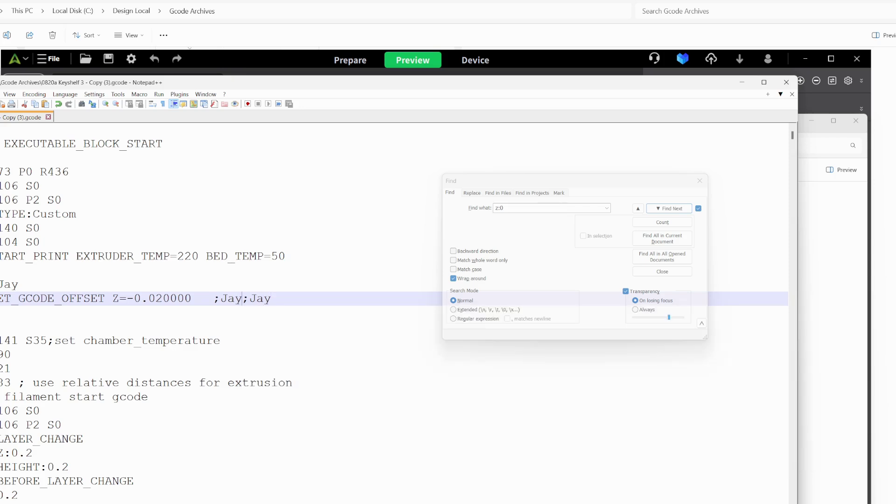
{"action": "key", "text": "Return"}
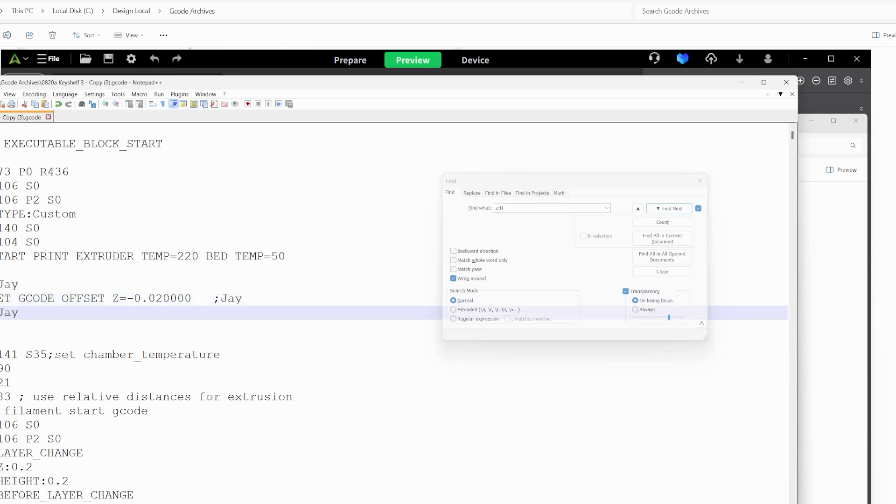
Search the G-code for 'Jay' to locate the three ;Jay comment markers around the Z offset line
{"action": "scroll", "coordinate": [396, 313], "scroll_direction": "down", "scroll_amount": 15}
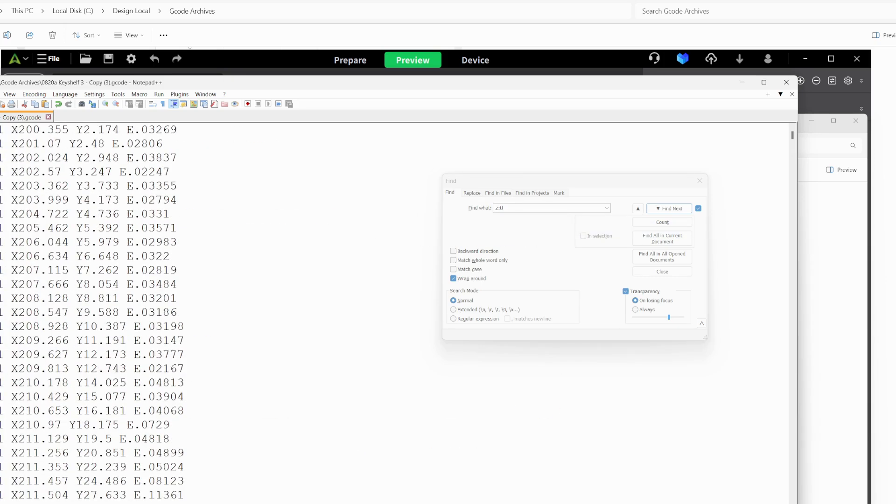
{"action": "key", "text": "ctrl+f"}
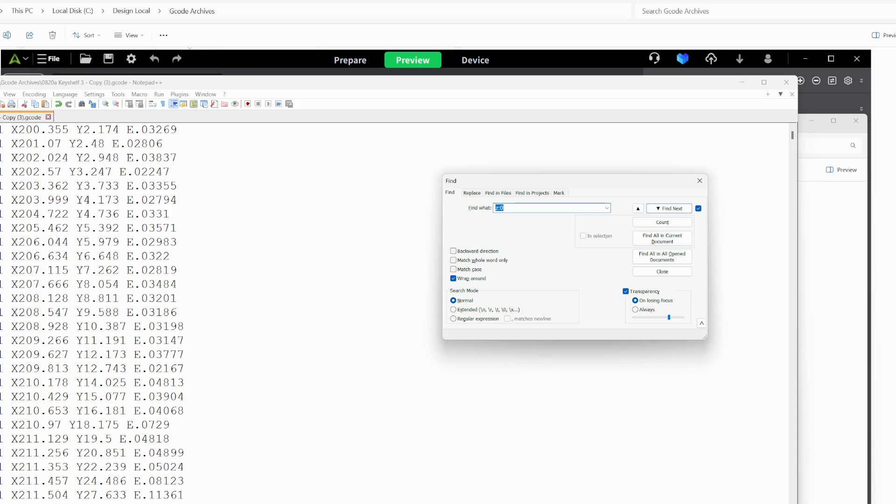
{"action": "type", "text": "Jay"}
{"action": "key", "text": "Return"}
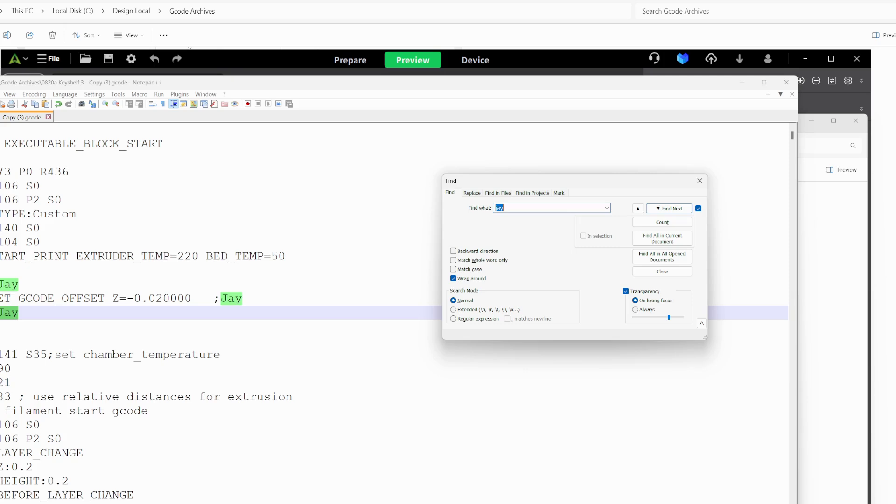
{"action": "left_click", "coordinate": [10, 382]}
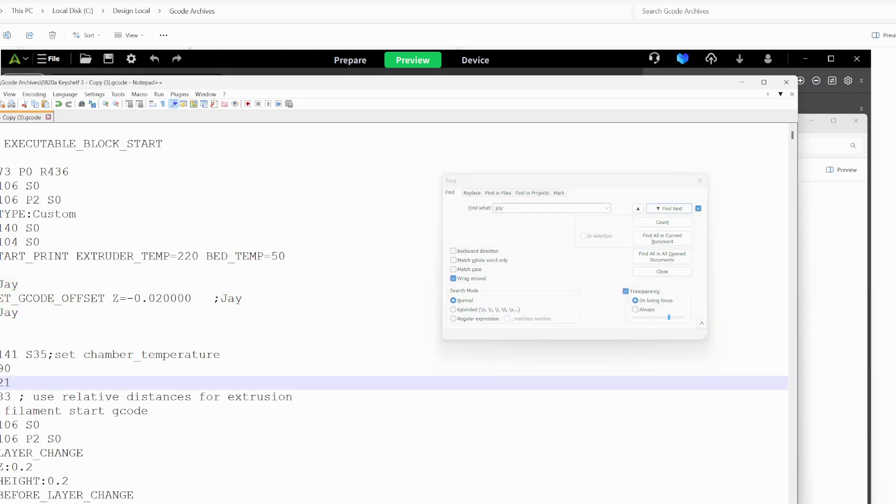